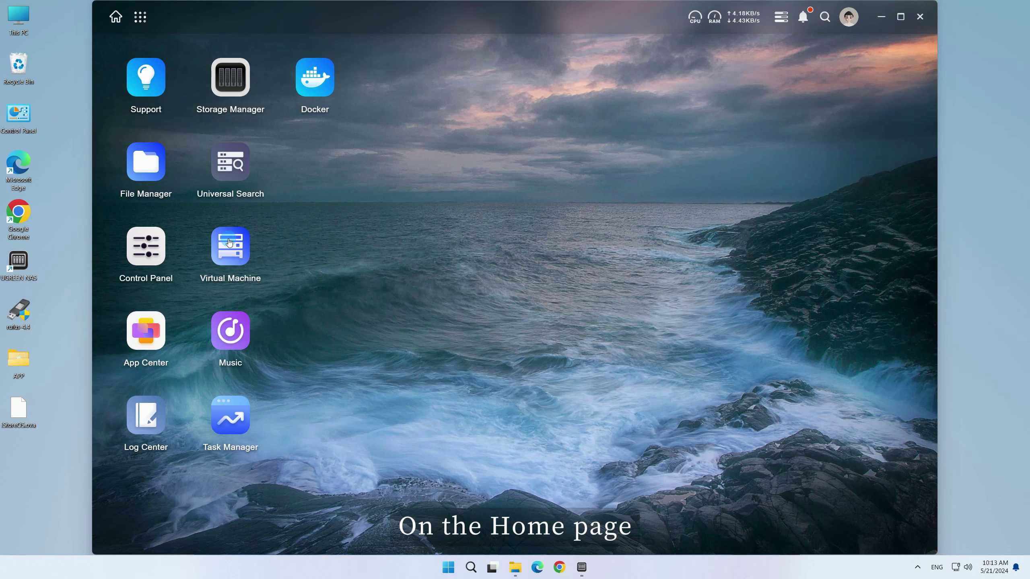
Launch the Virtual Machine app and show iStoreOS1's power menu and its more-actions menu
click(228, 244)
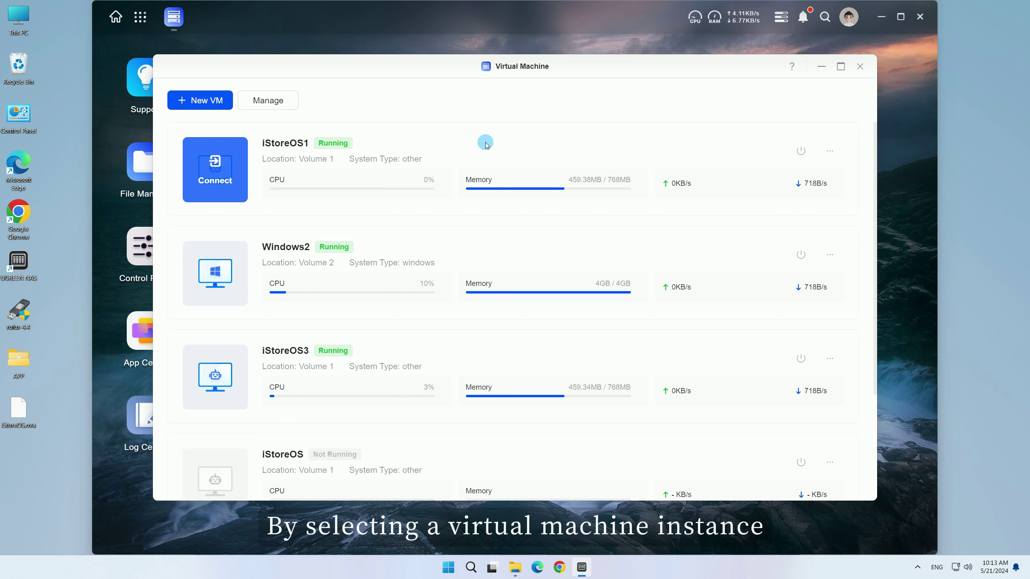
click(798, 151)
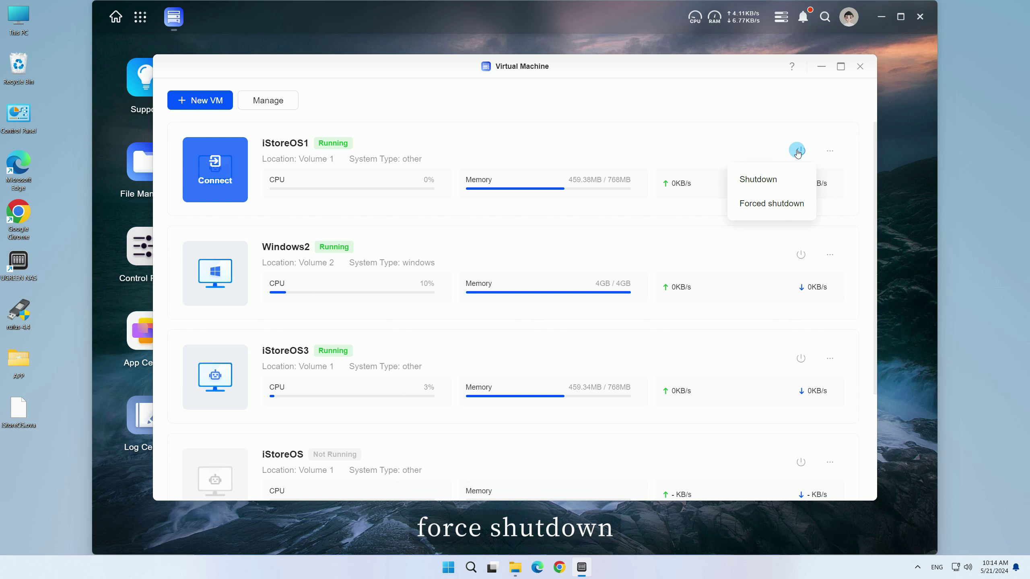
click(831, 151)
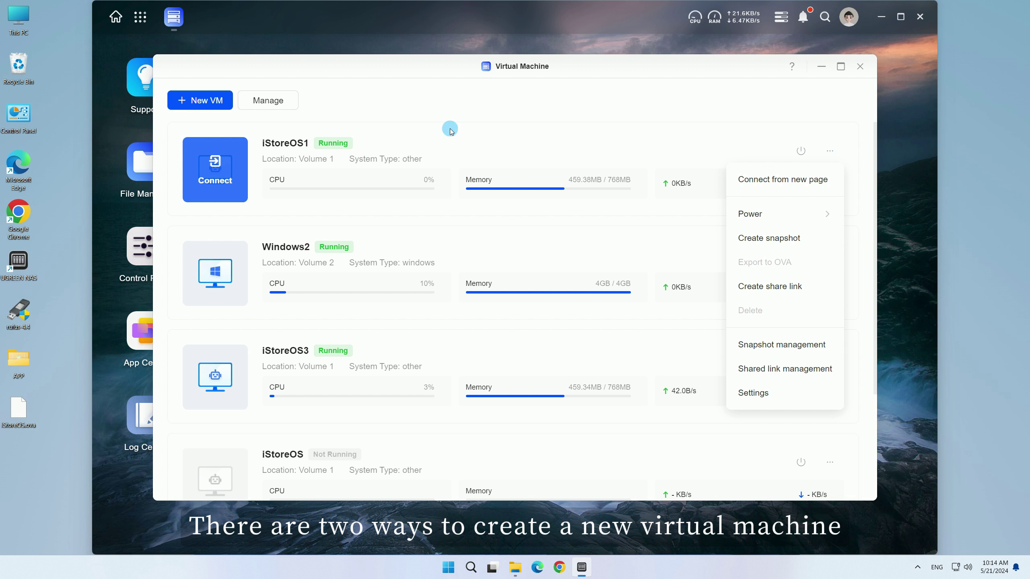
Start an OVA import from iStoreOS.ova, storing the VM data on Volume 1
click(183, 101)
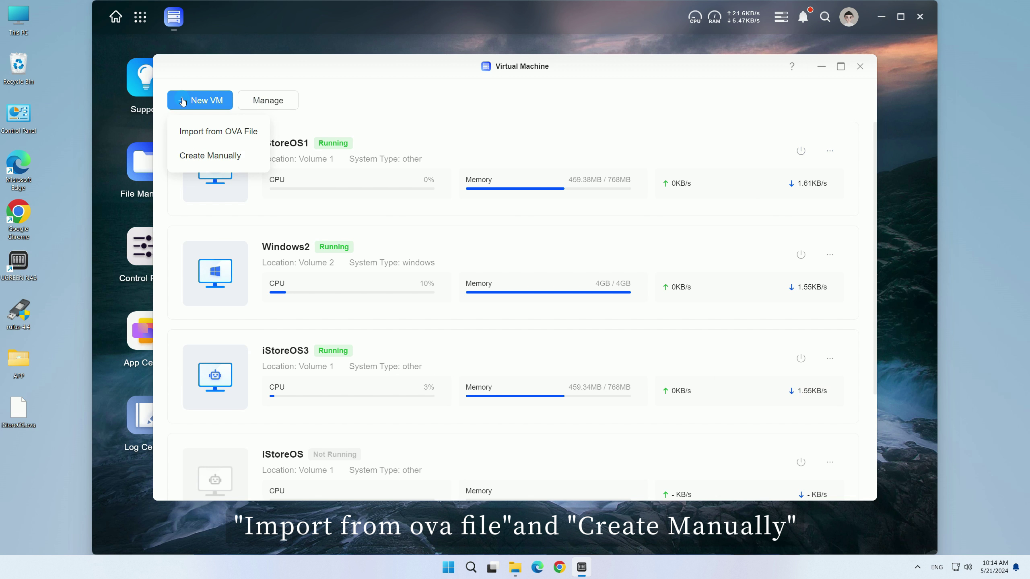
click(207, 134)
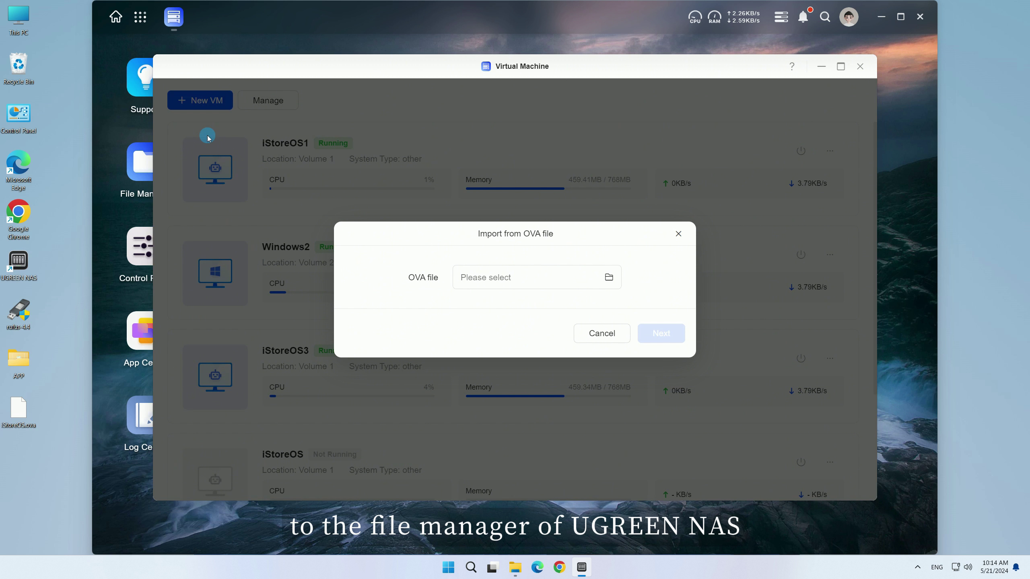
click(609, 280)
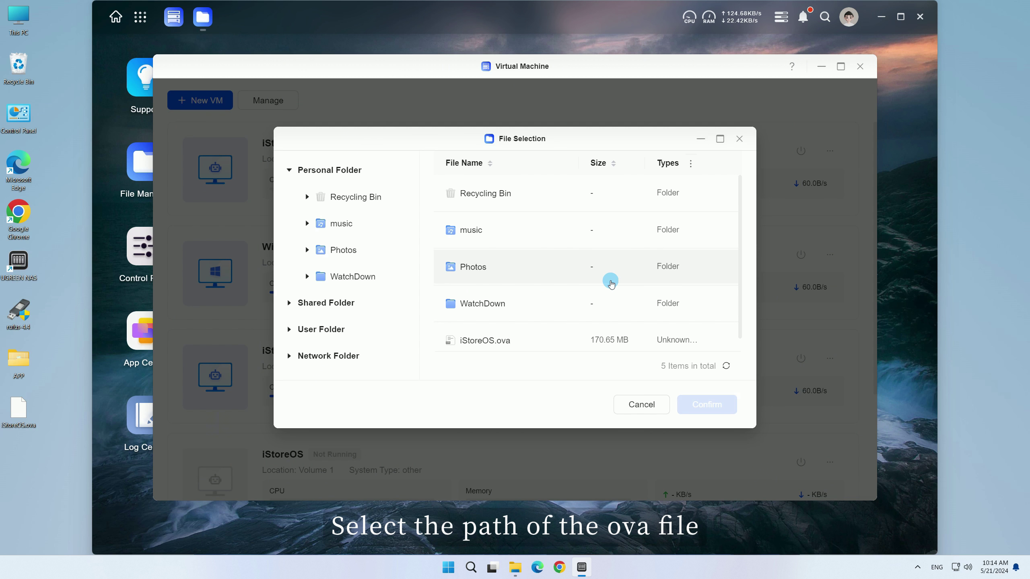
click(599, 340)
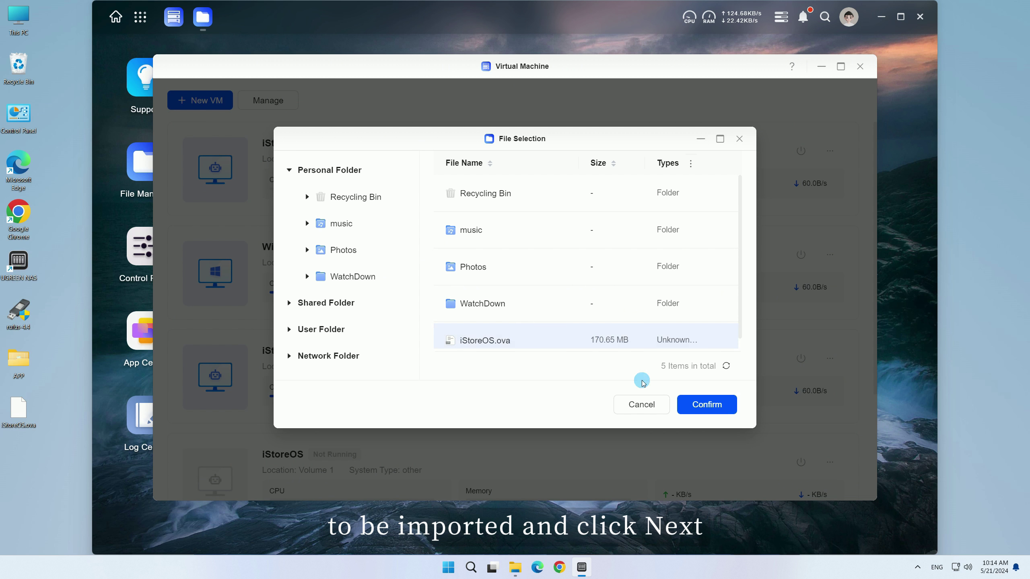
click(706, 404)
click(662, 334)
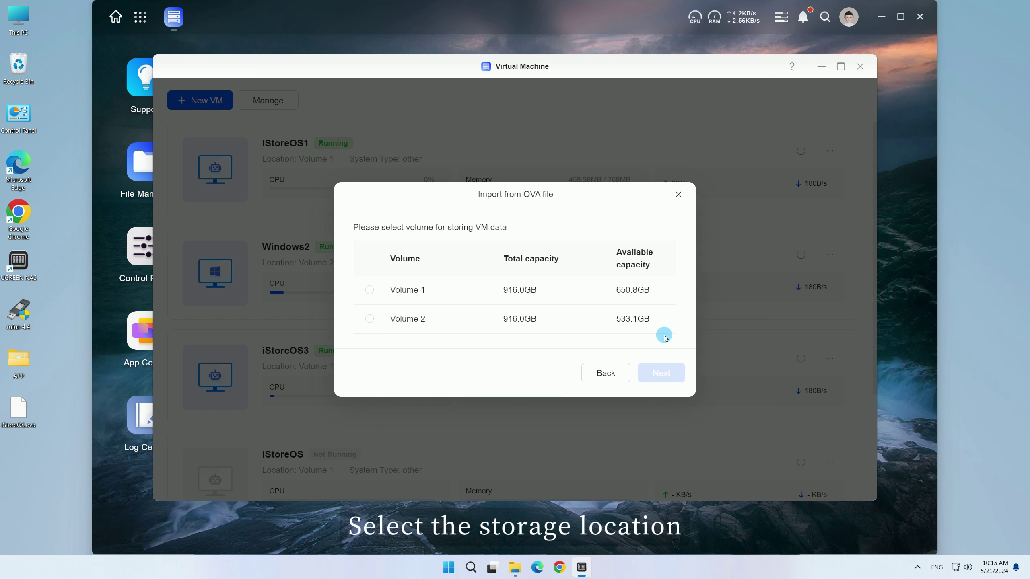
click(574, 293)
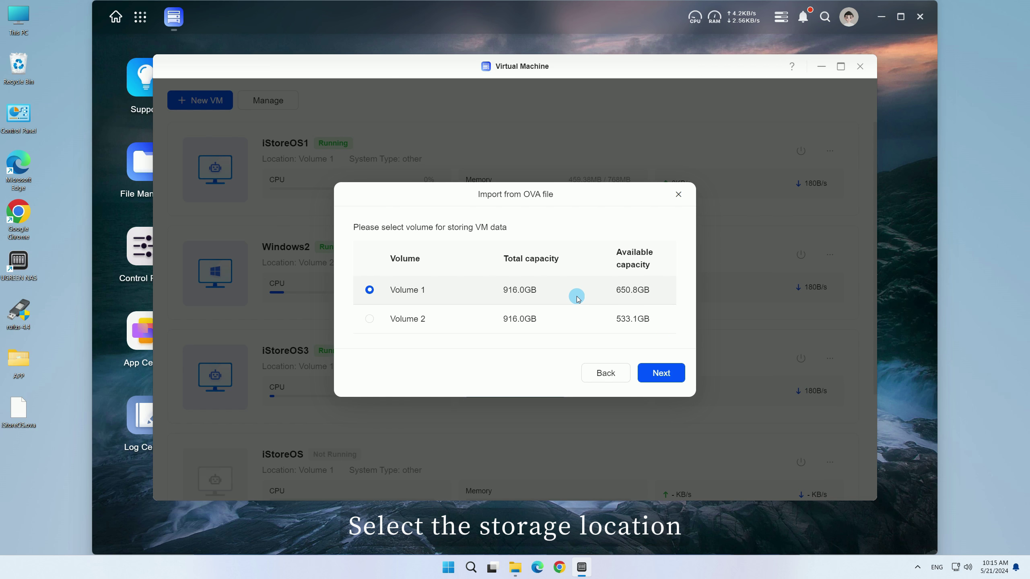
click(669, 377)
Name the imported VM test1, keep the e1000 adapter on vnet-bridge0, and finish the import
click(520, 247)
key(BackSpace)
key(BackSpace)
key(BackSpace)
key(BackSpace)
key(BackSpace)
key(BackSpace)
key(BackSpace)
key(BackSpace)
text(test1)
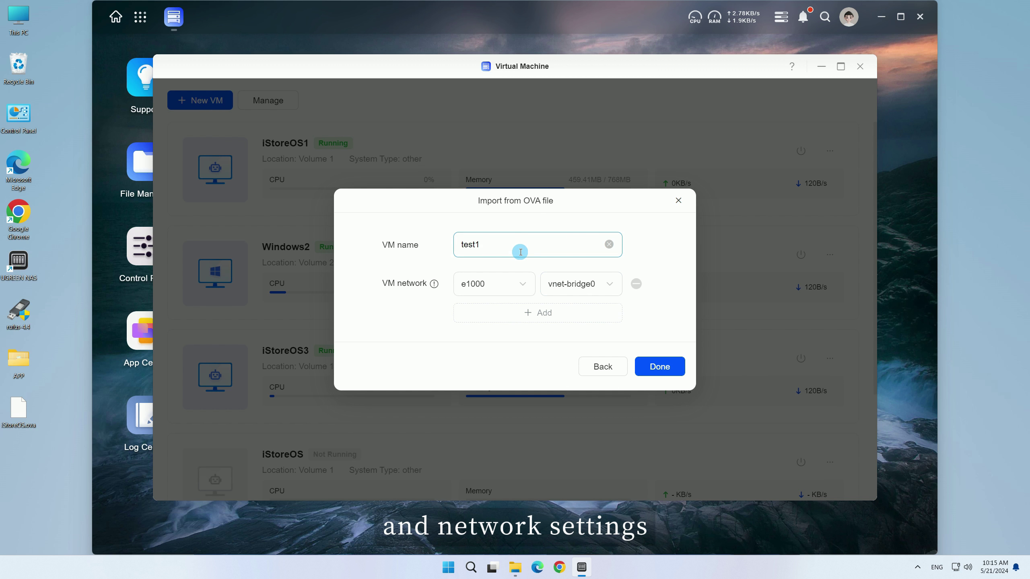
click(521, 284)
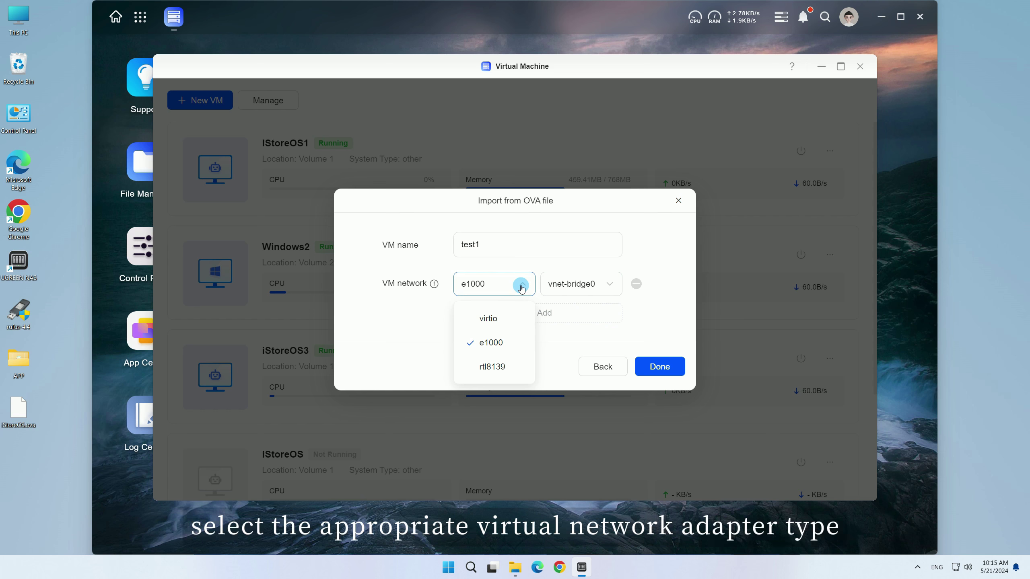
click(522, 287)
click(572, 294)
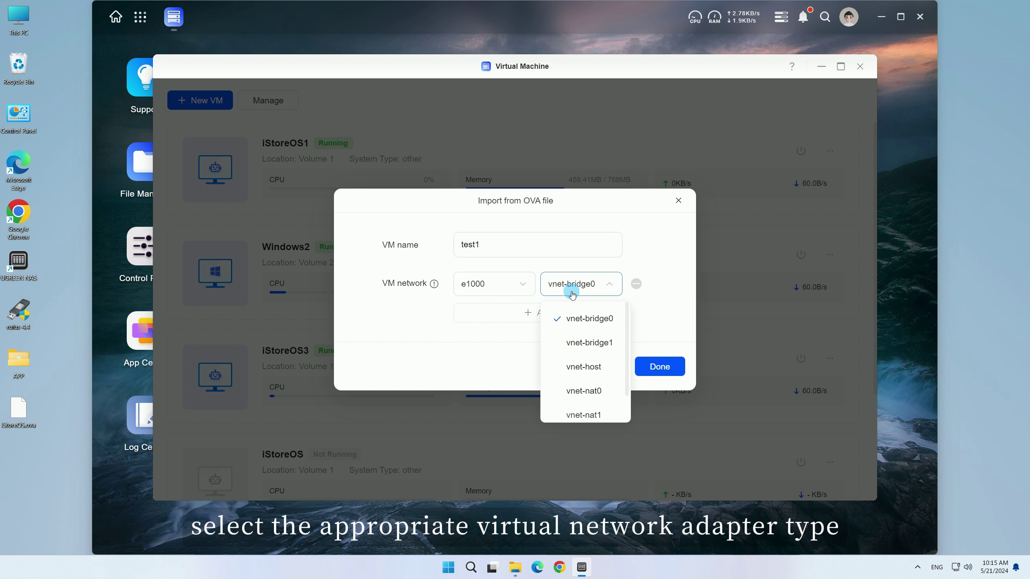
click(572, 293)
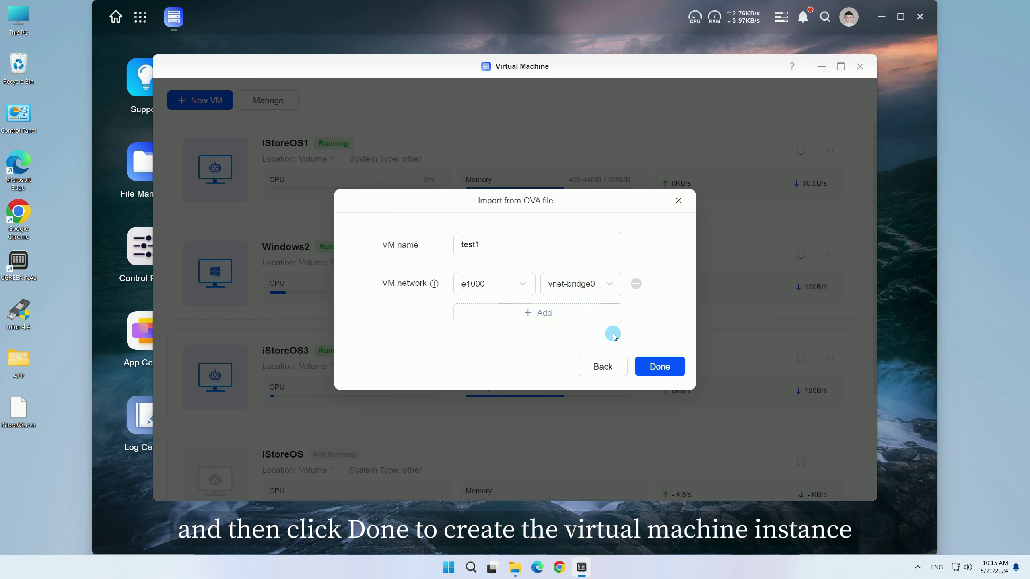
click(658, 367)
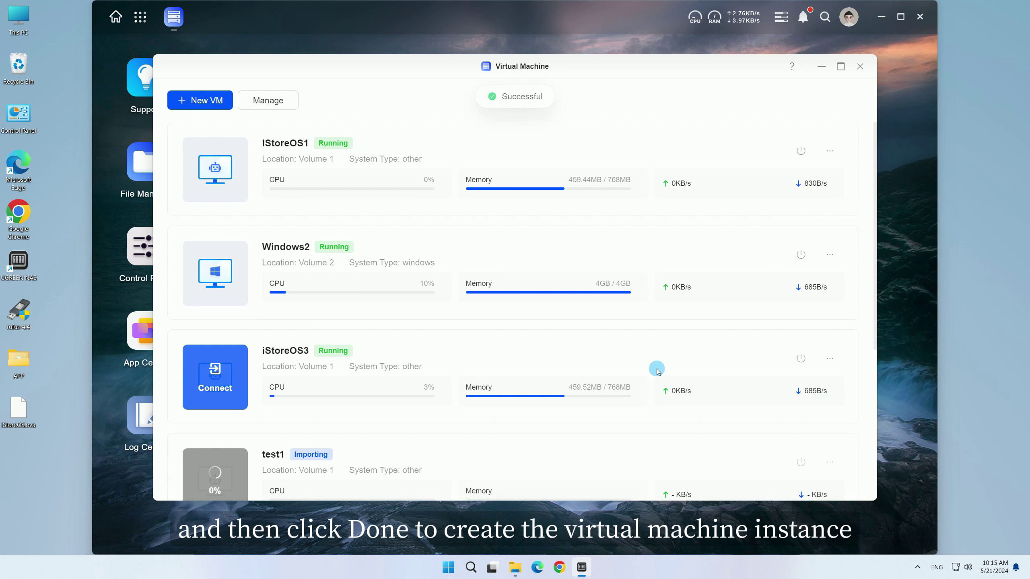
Power on the test1 VM from its power button
scroll(657, 370, down, 1)
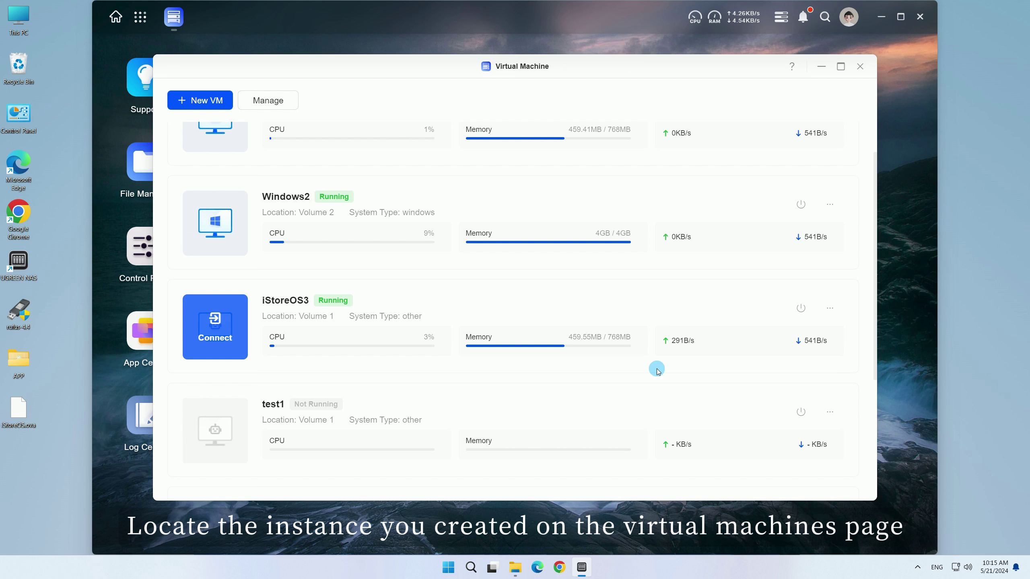
click(801, 413)
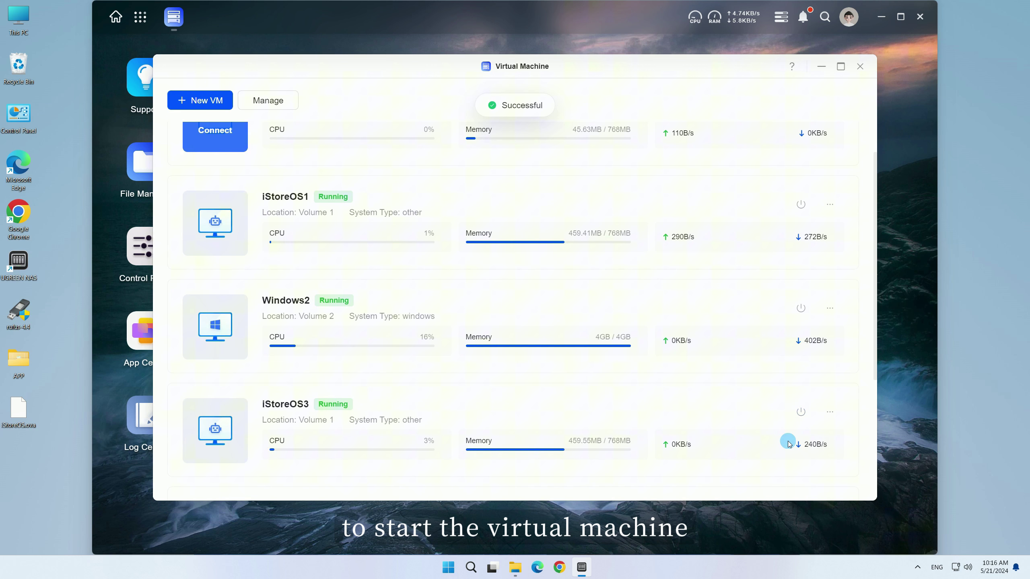
scroll(788, 443, up, 1)
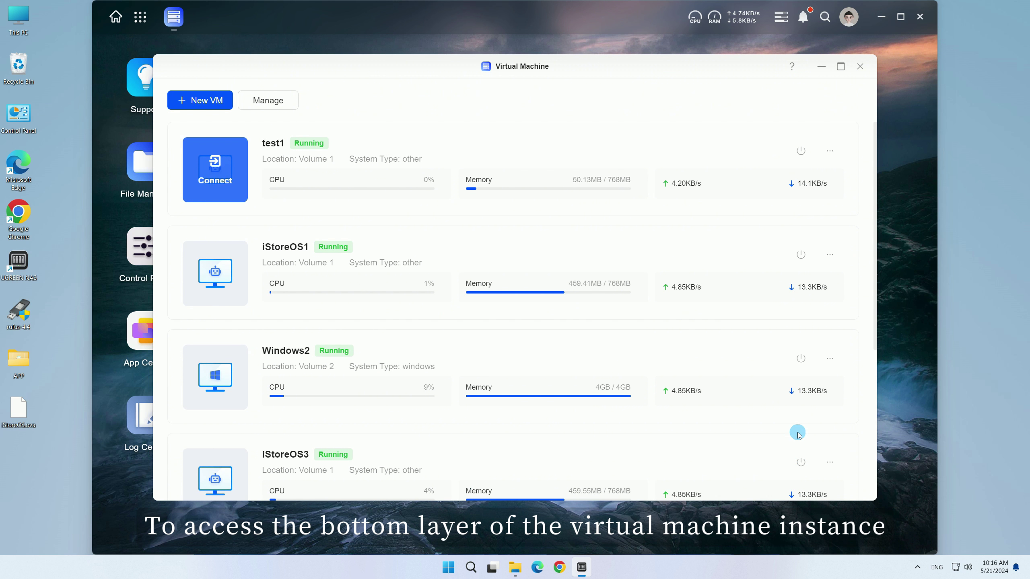
View test1's console on a new page, then close the remote desktop window
click(830, 151)
click(808, 180)
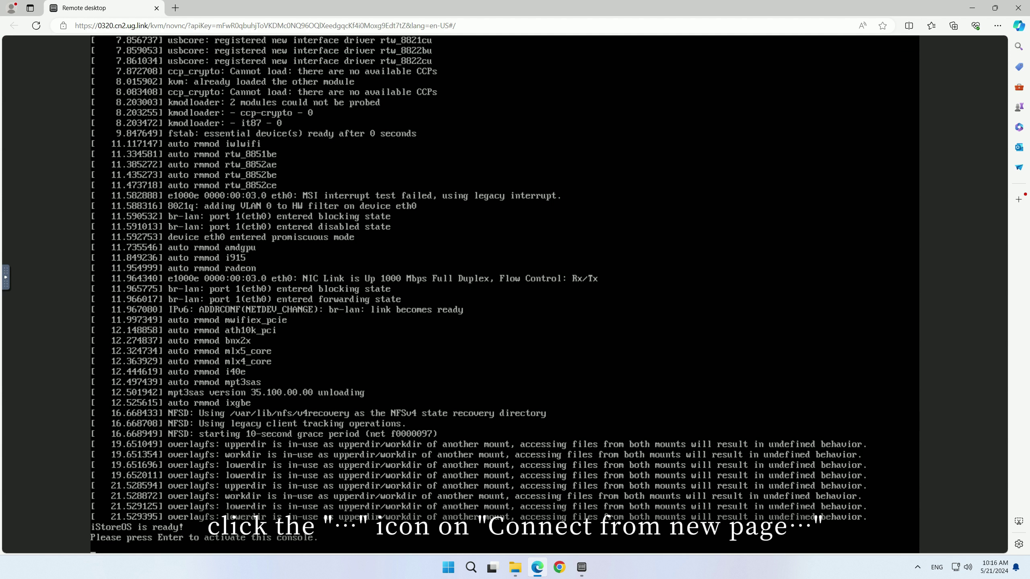
click(1017, 8)
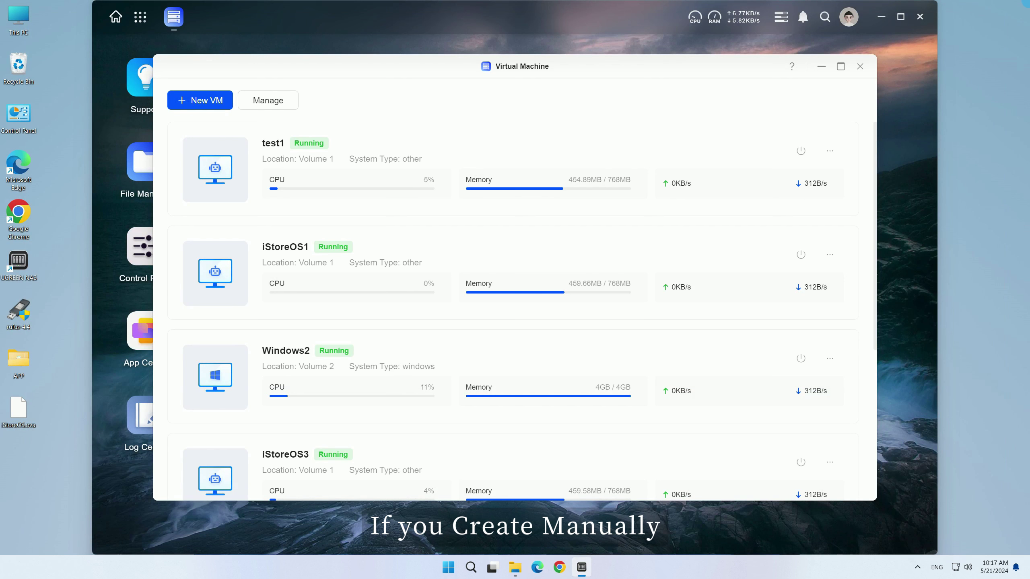
Start creating a VM manually and look through the local image repository without adding an image
click(199, 102)
click(210, 155)
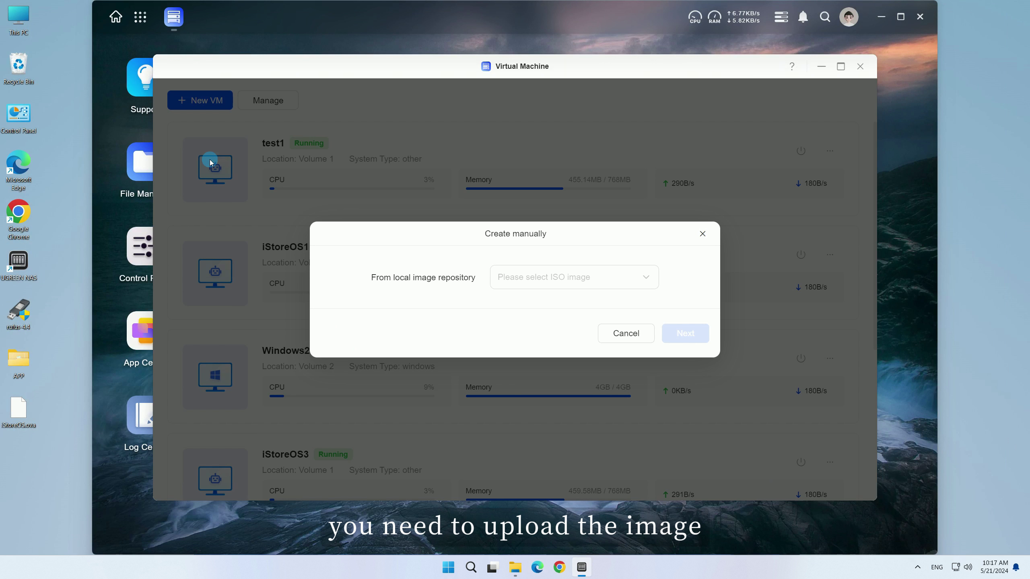
click(539, 279)
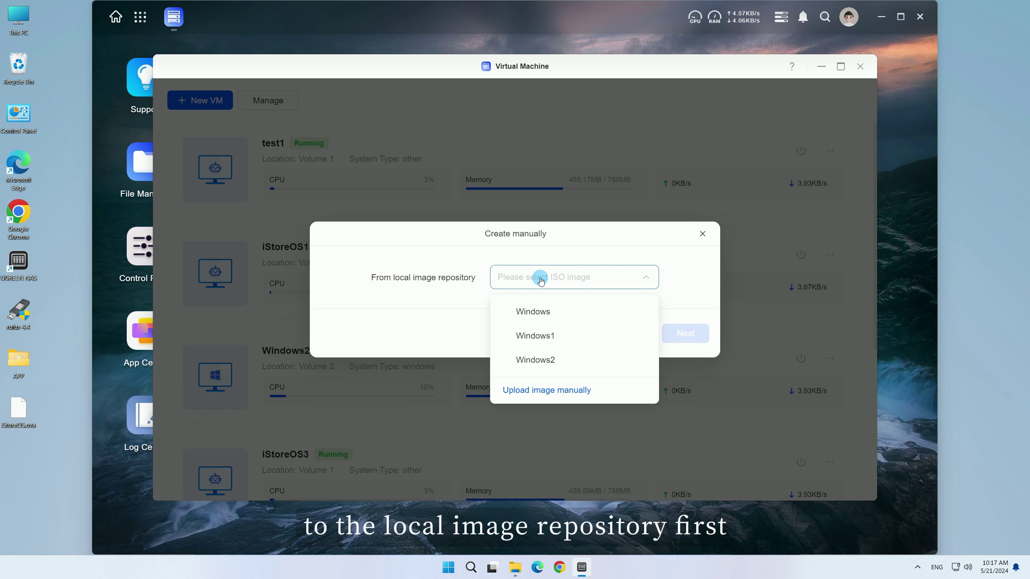
click(548, 389)
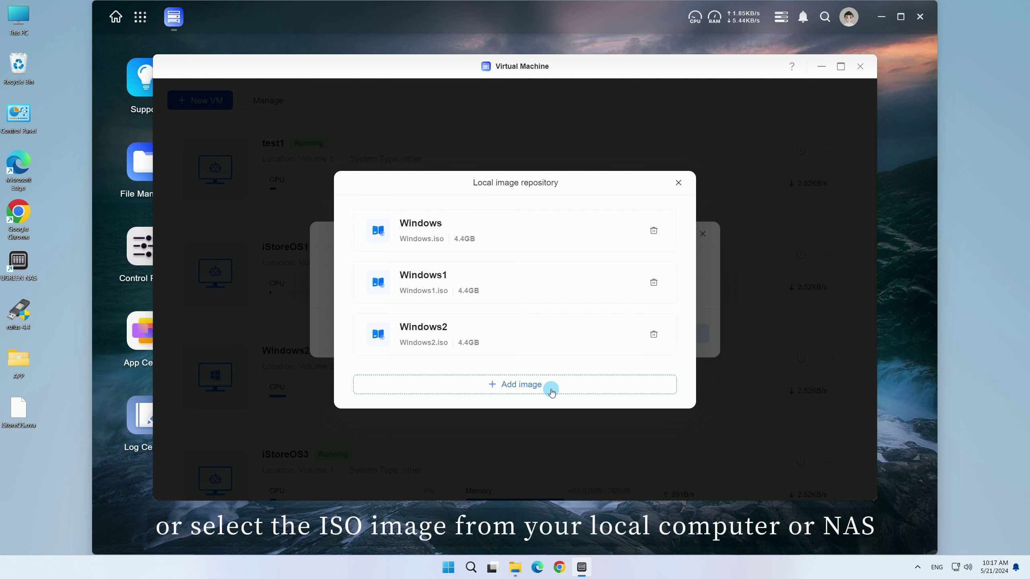
click(551, 391)
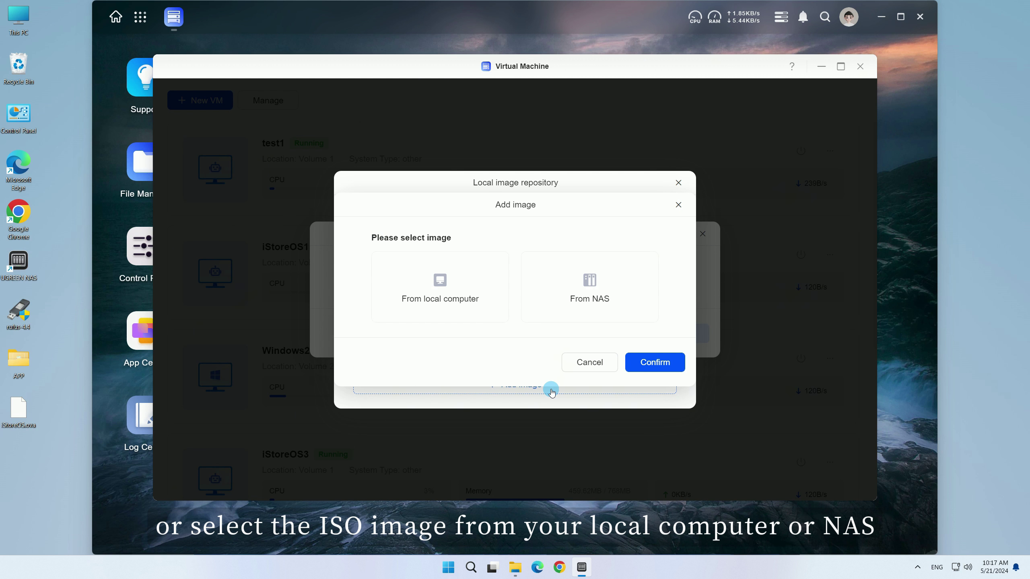
key(Escape)
click(678, 183)
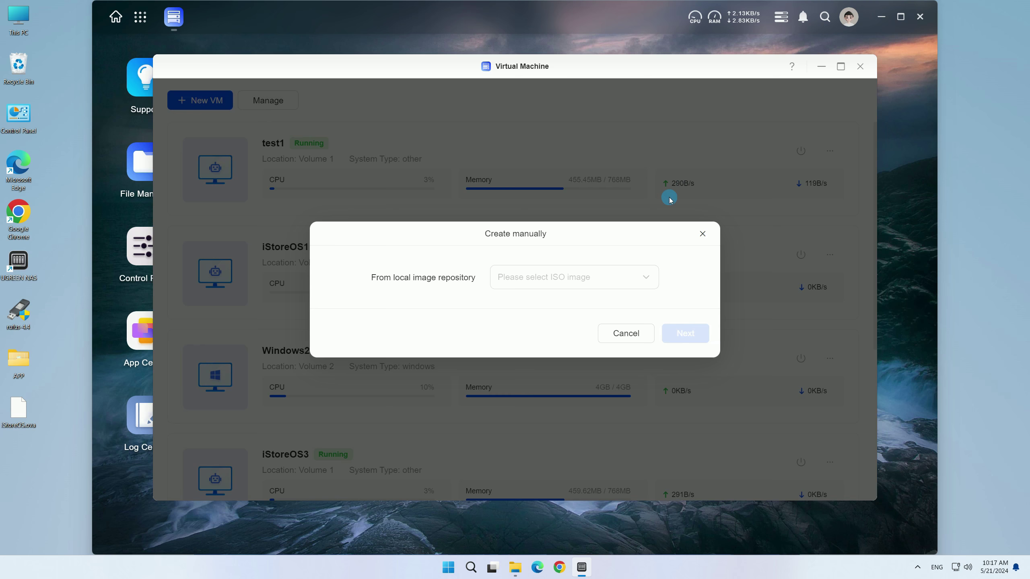
Choose the Windows ISO image and store the new VM on Volume 2
click(615, 278)
click(611, 307)
click(680, 333)
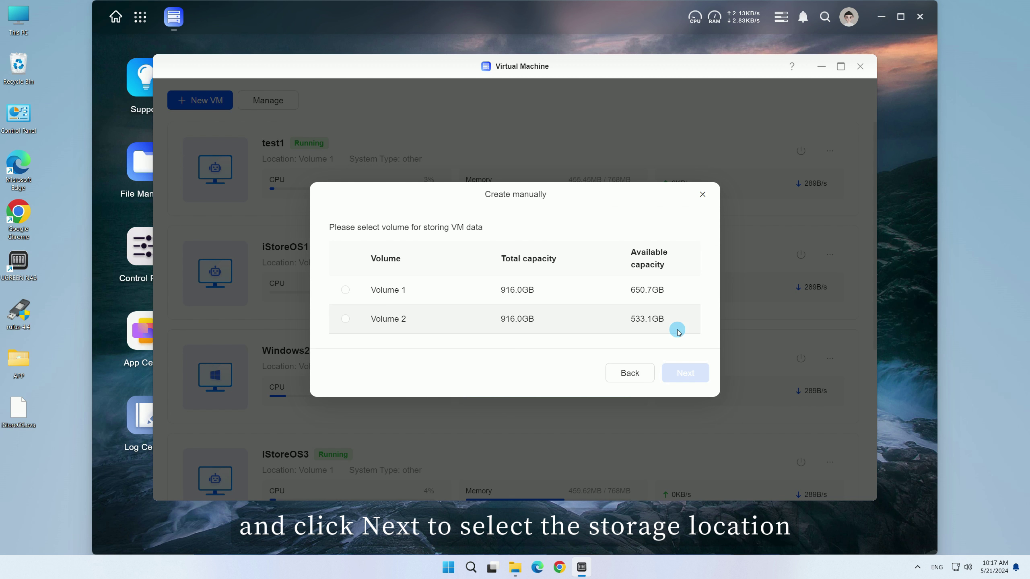
click(678, 331)
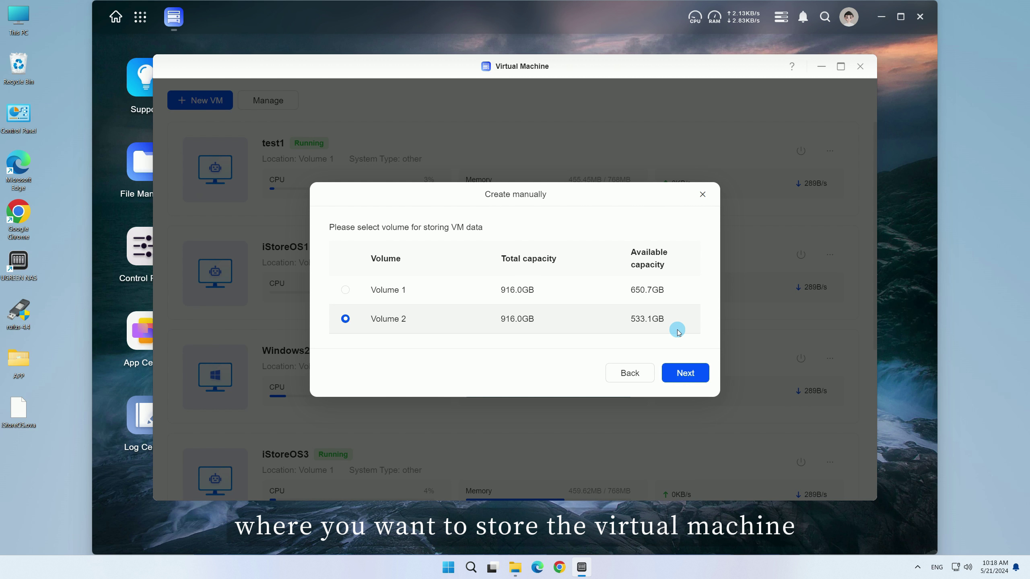
click(686, 373)
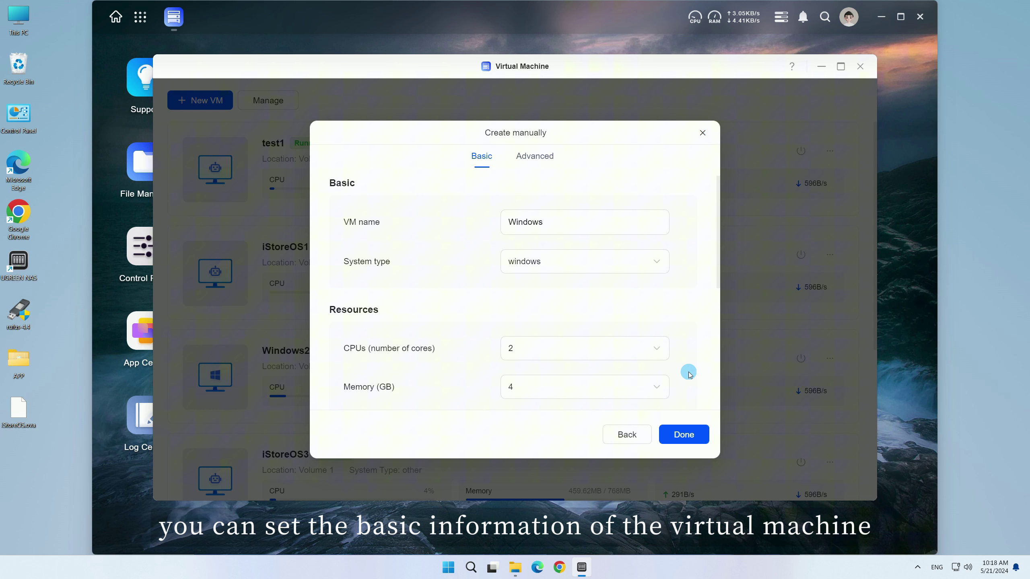
click(601, 270)
click(602, 271)
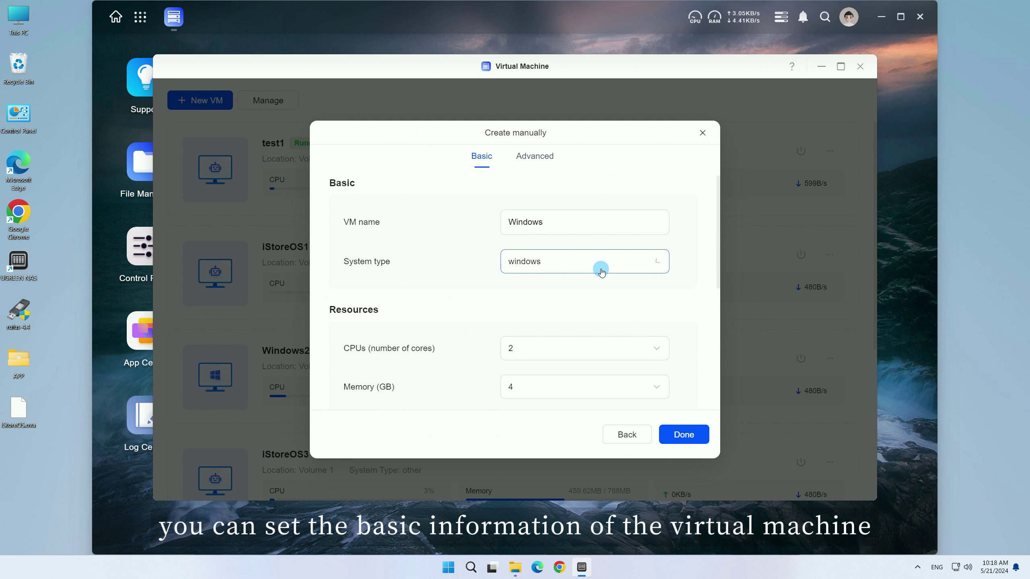
click(597, 337)
click(598, 353)
click(603, 382)
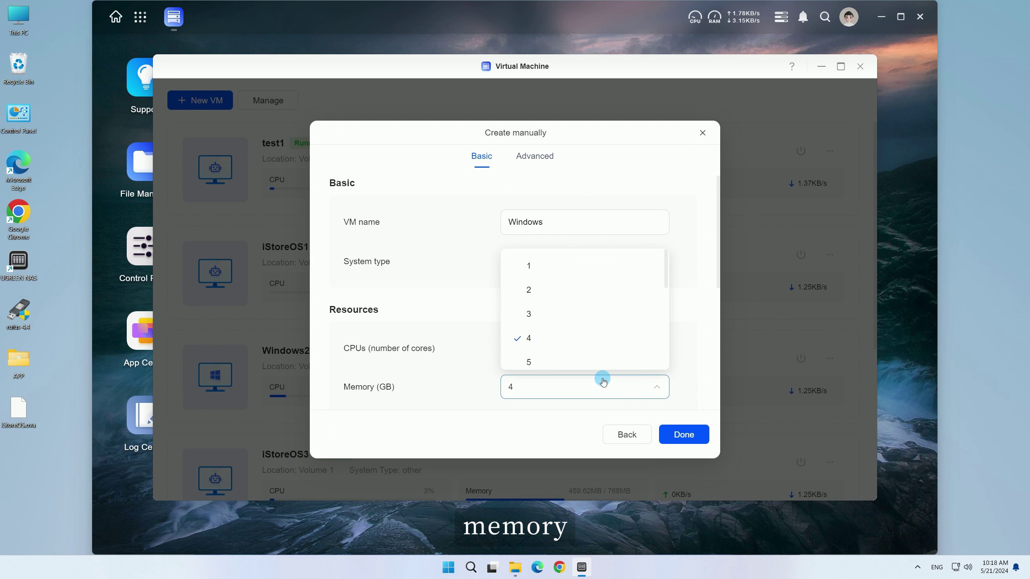
click(603, 381)
scroll(603, 381, down, 5)
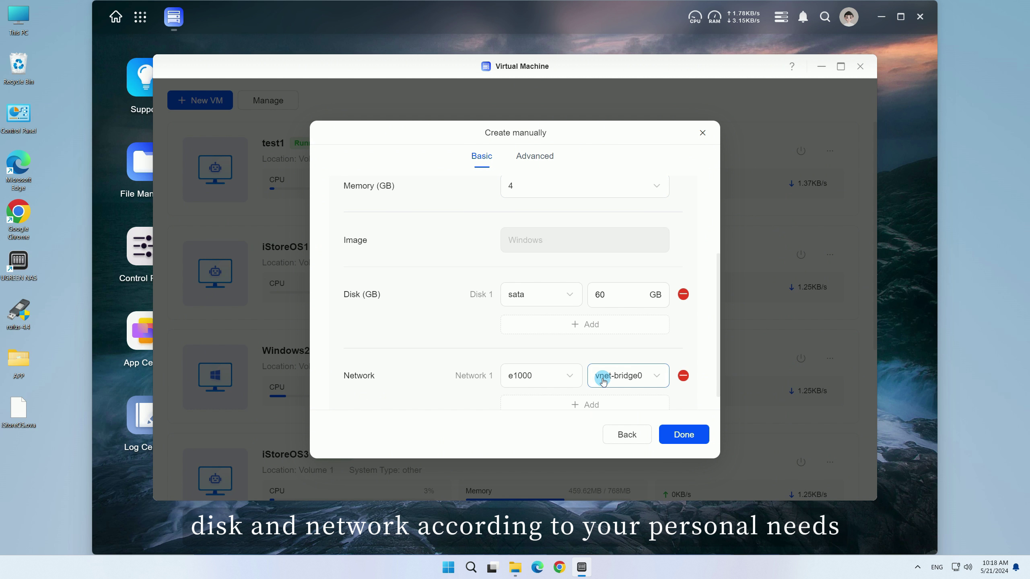
scroll(603, 381, down, 1)
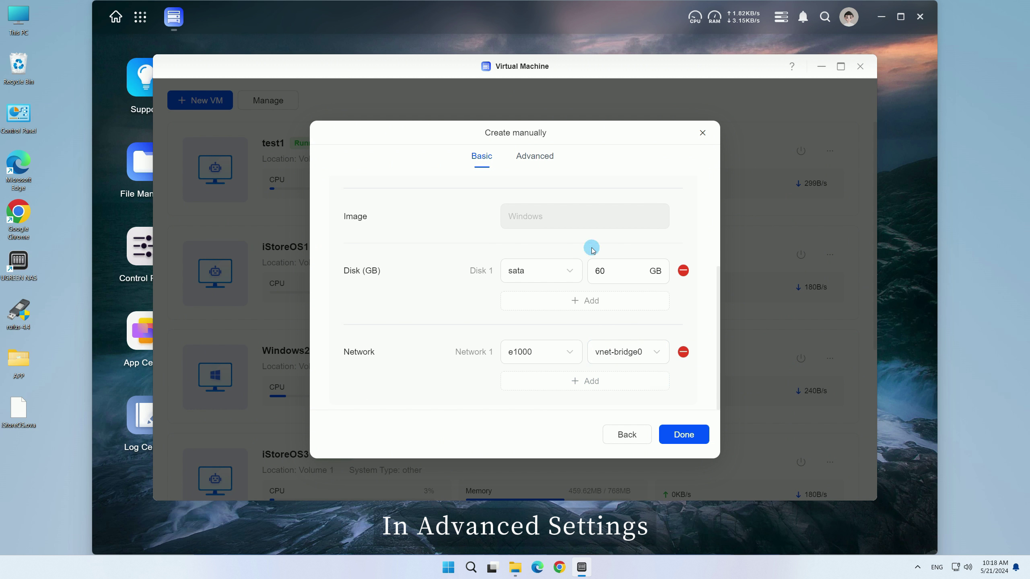
click(545, 158)
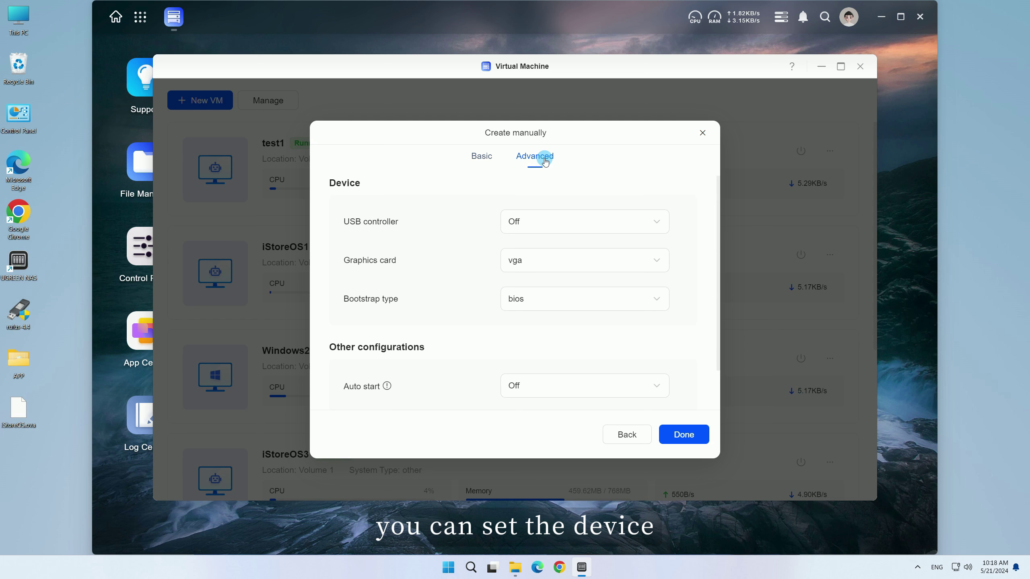
Leave Auto start Off and Keyboard language en-us under Advanced, then submit the Windows VM
scroll(595, 299, down, 2)
click(596, 335)
click(596, 335)
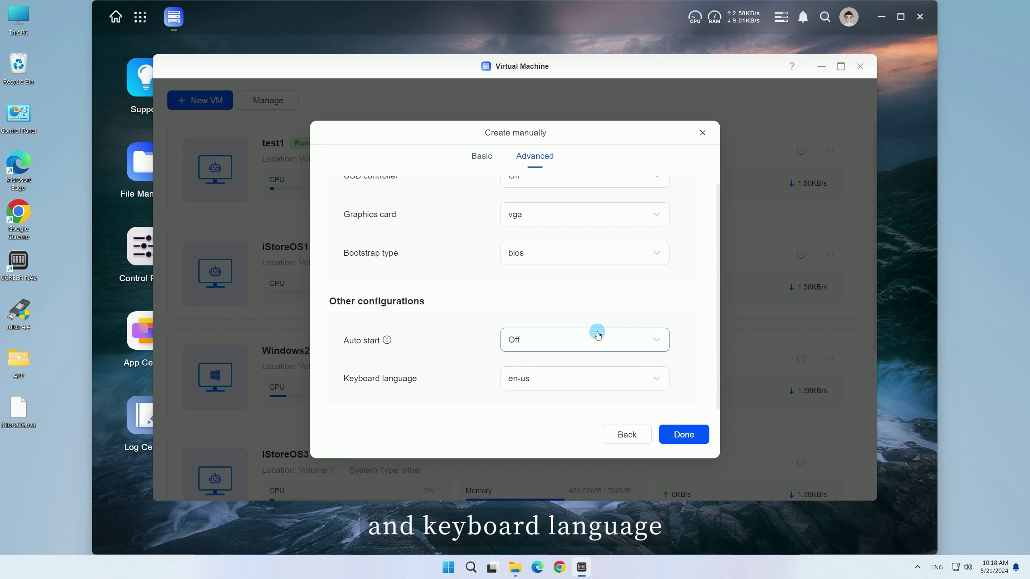
click(600, 383)
click(600, 383)
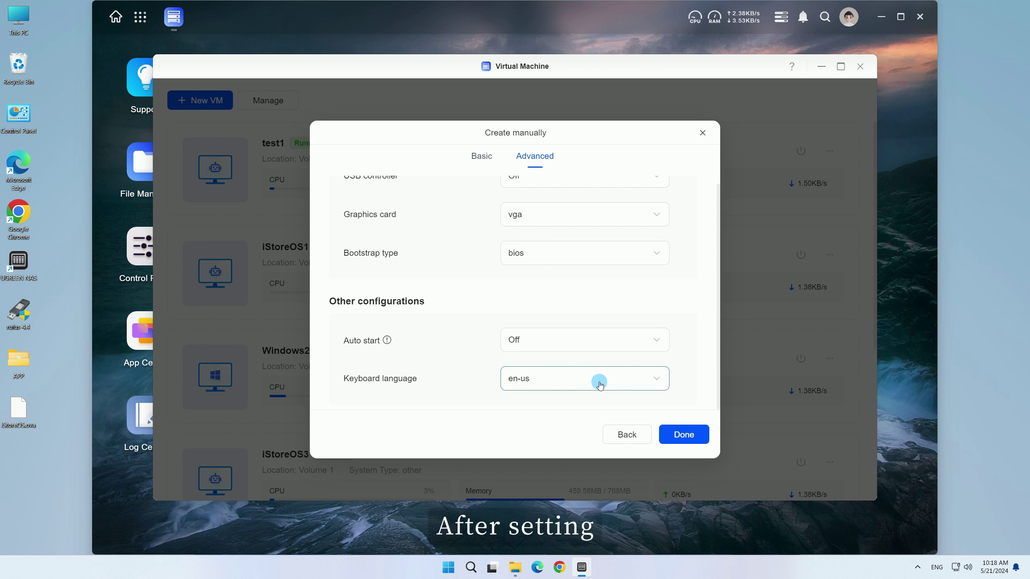
click(676, 435)
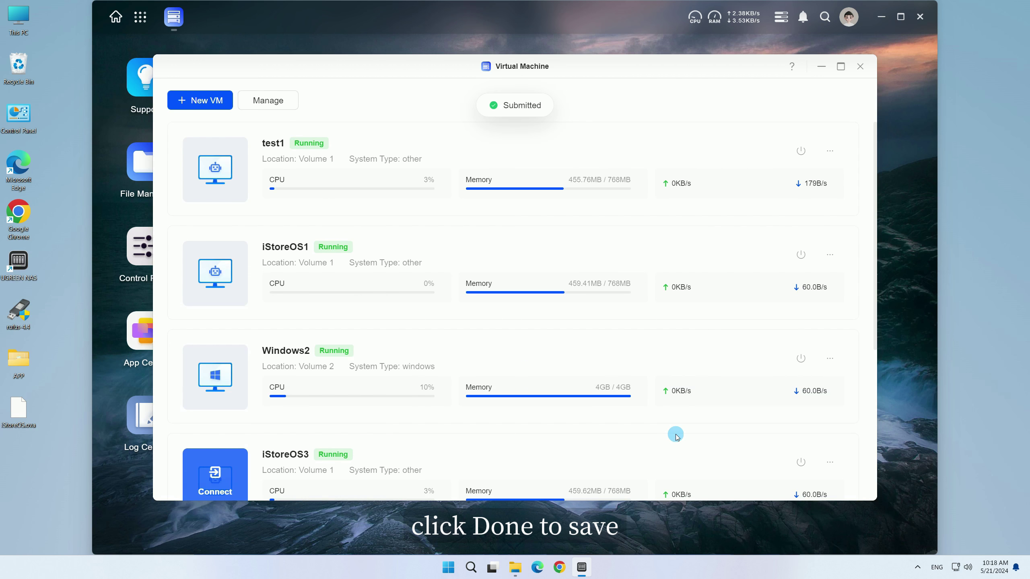
Add Volume 3 as VM storage in volume management
click(268, 101)
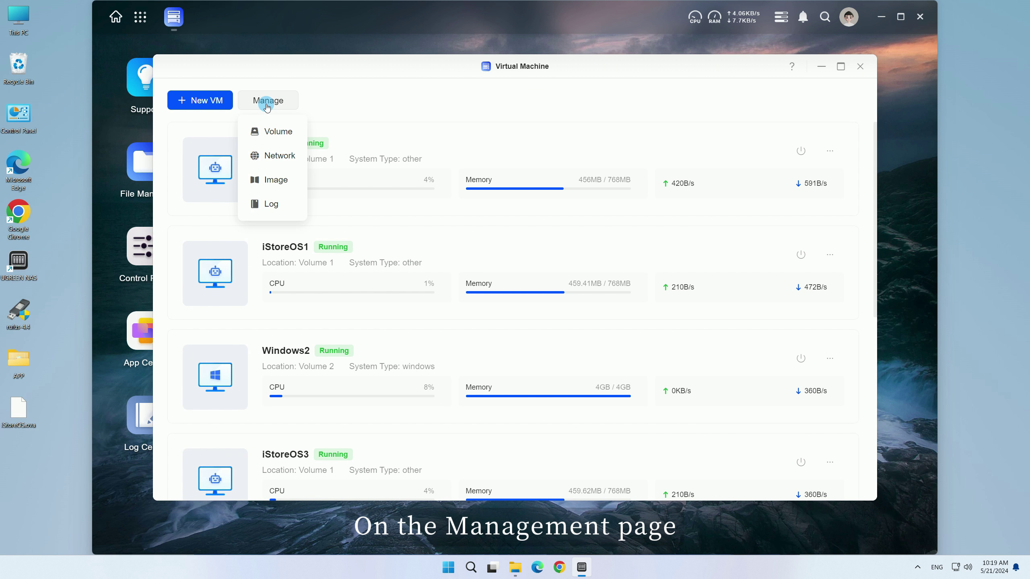
click(278, 132)
click(507, 370)
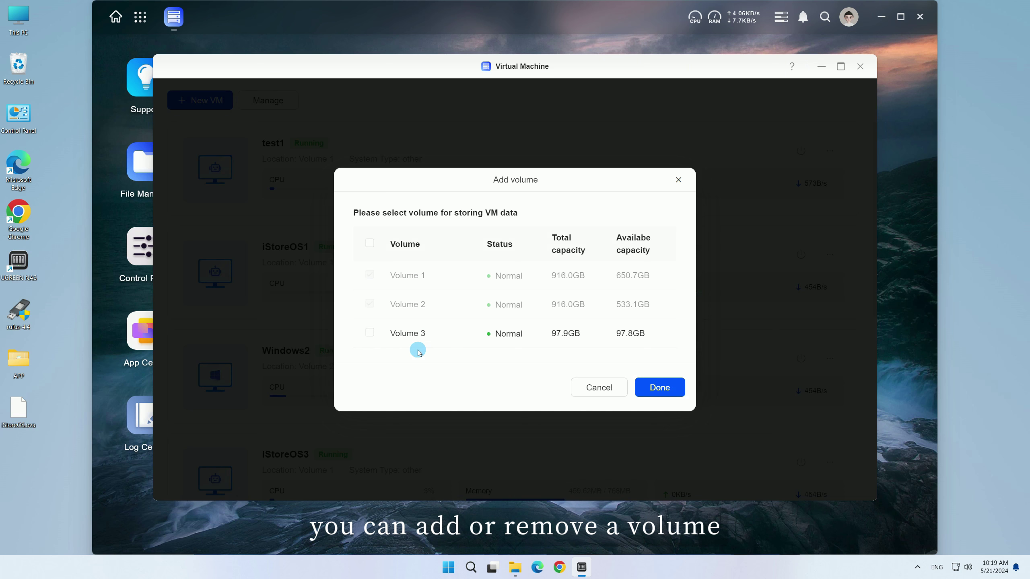
click(370, 333)
click(659, 388)
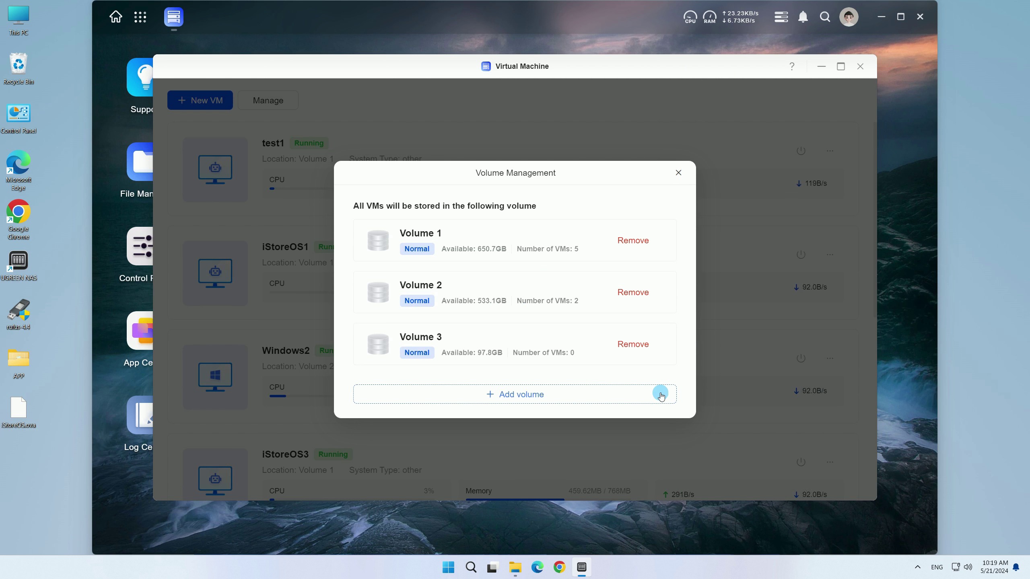
Remove Volume 3, attempt to remove Volume 2, dismiss the warning, and close the dialog
click(637, 352)
click(635, 320)
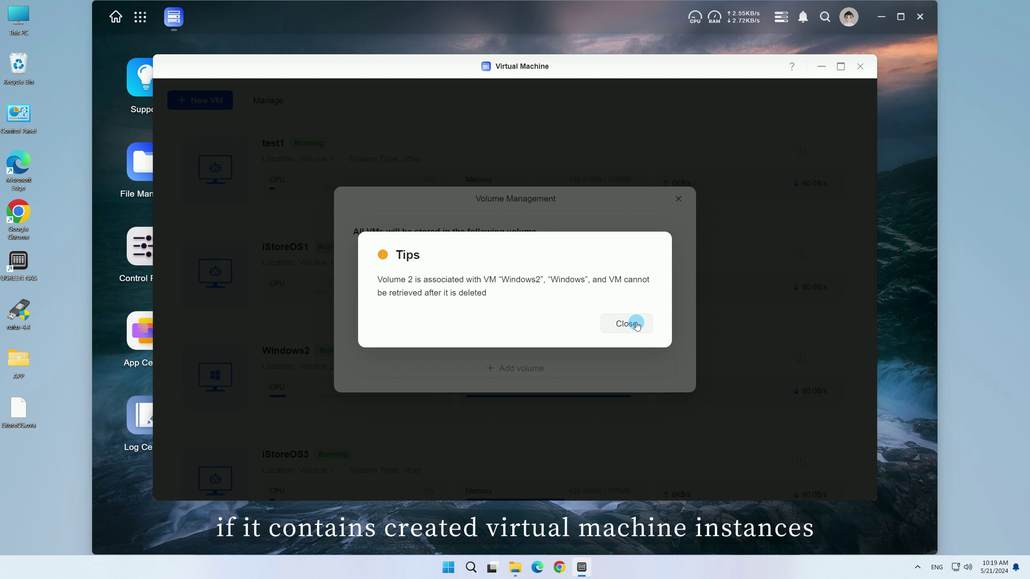
click(636, 325)
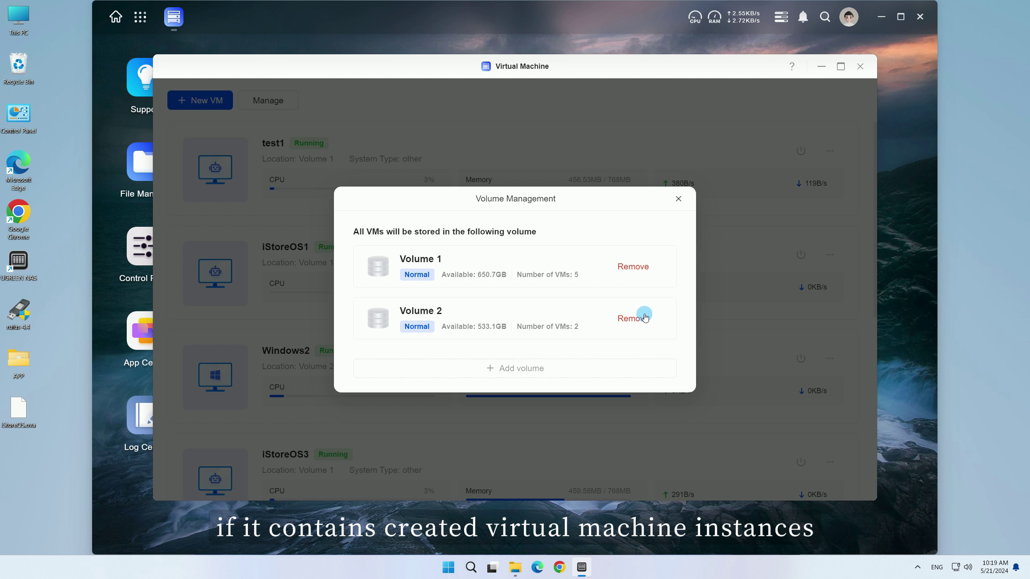
click(677, 198)
Create a new virtual subnet named network1 in network management
click(268, 100)
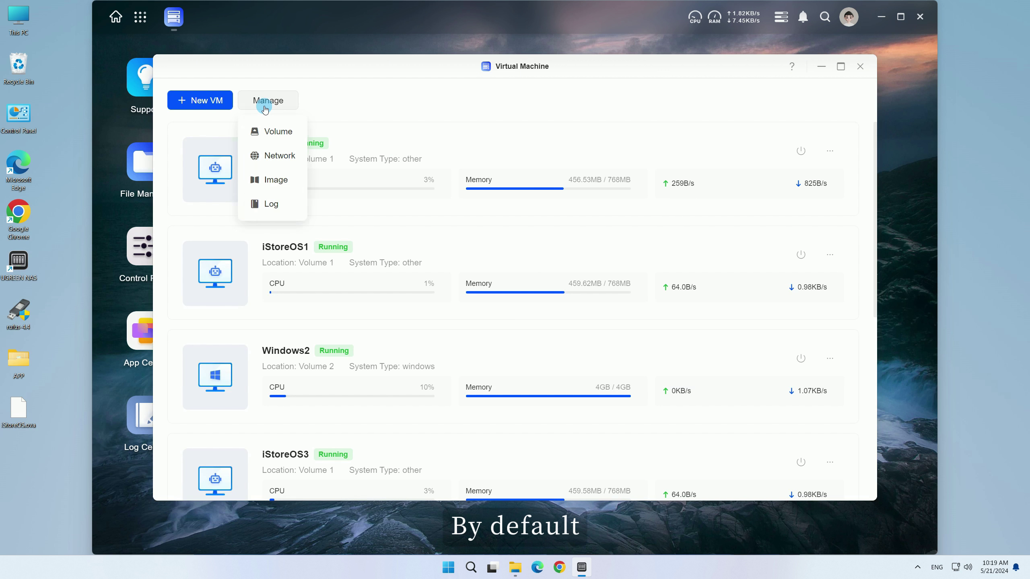
click(275, 156)
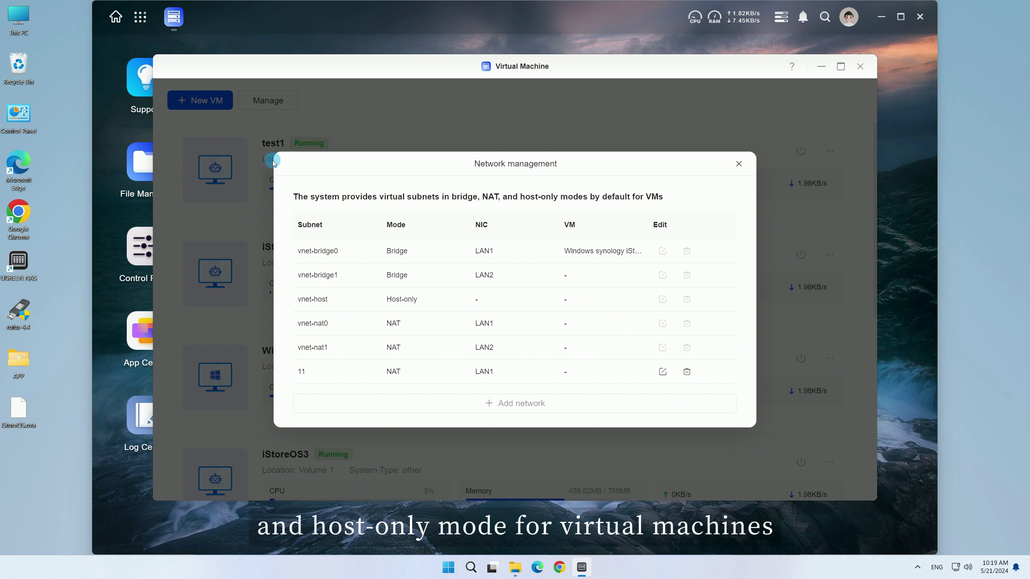
click(502, 403)
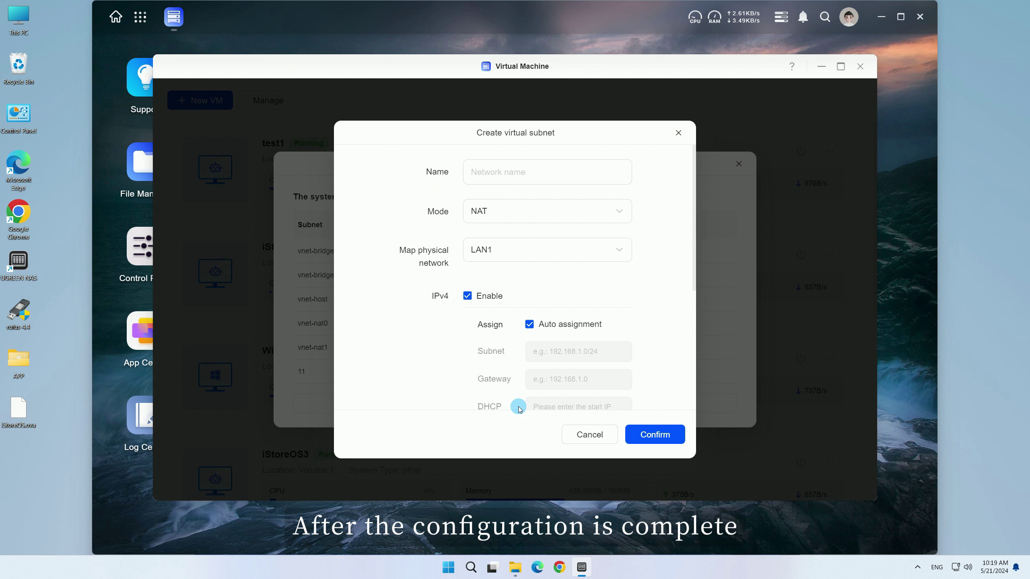
click(518, 173)
text(network)
scroll(576, 292, down, 3)
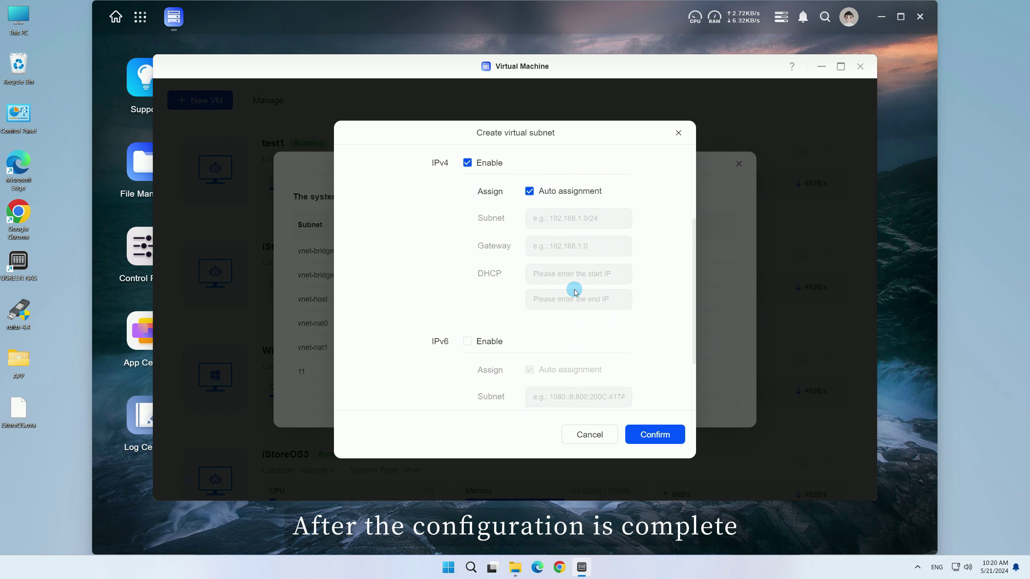
scroll(574, 288, down, 2)
click(655, 433)
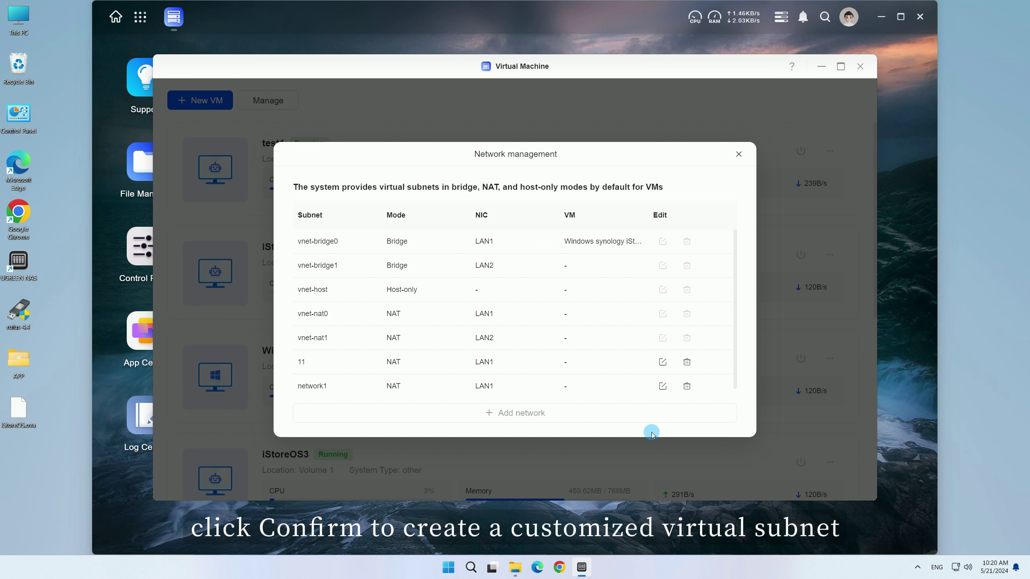
Switch network1 to Host-only mode, save it, then delete it
click(662, 386)
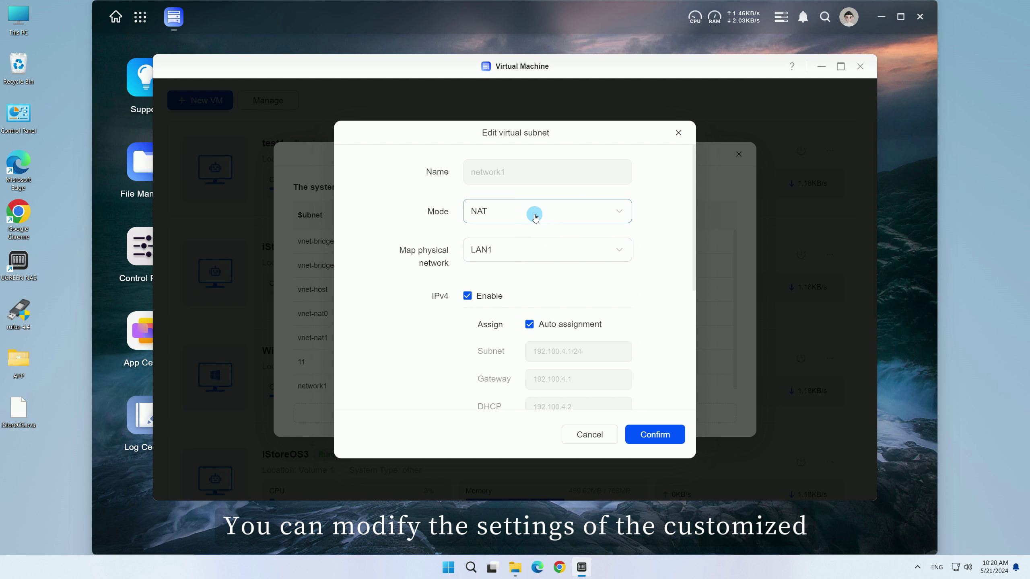
click(535, 217)
click(531, 268)
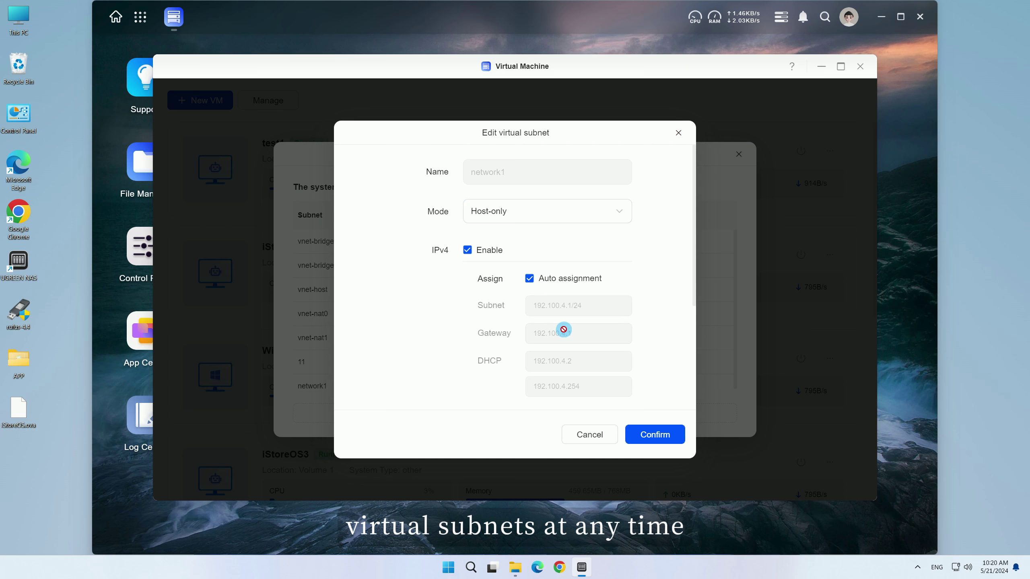
click(651, 434)
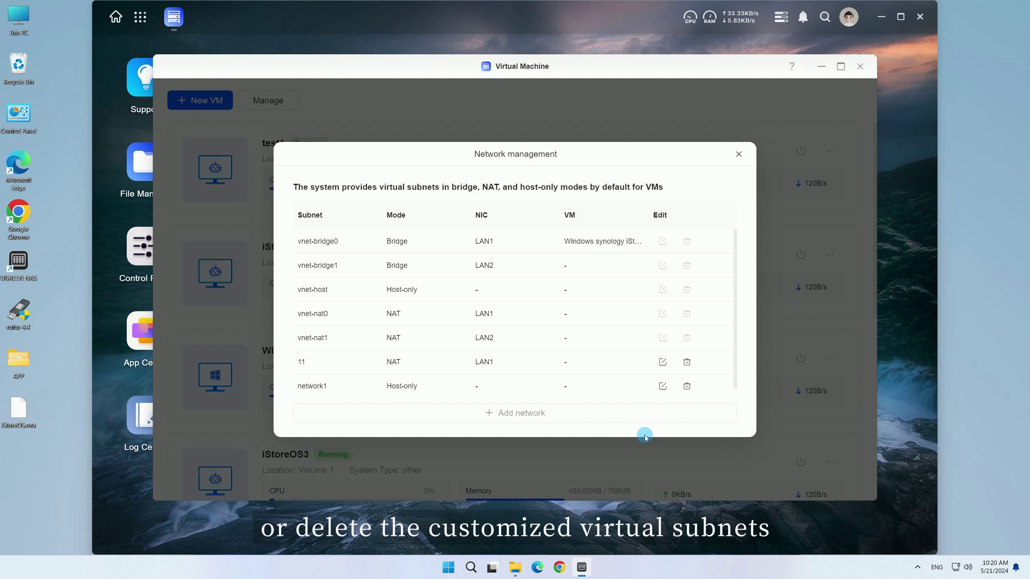
click(687, 386)
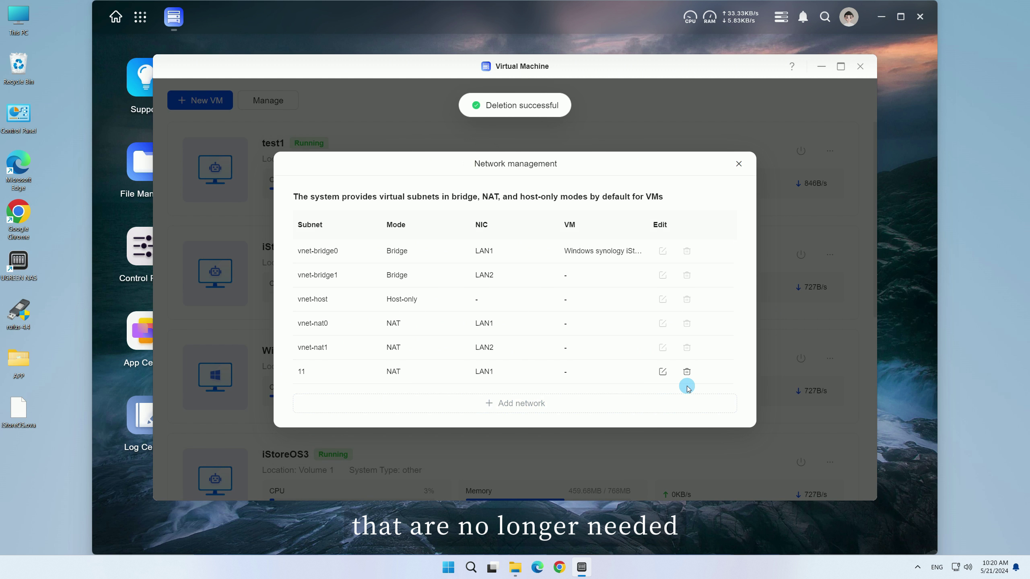
Close network management and bring up the local image repository
click(739, 163)
click(246, 103)
click(271, 180)
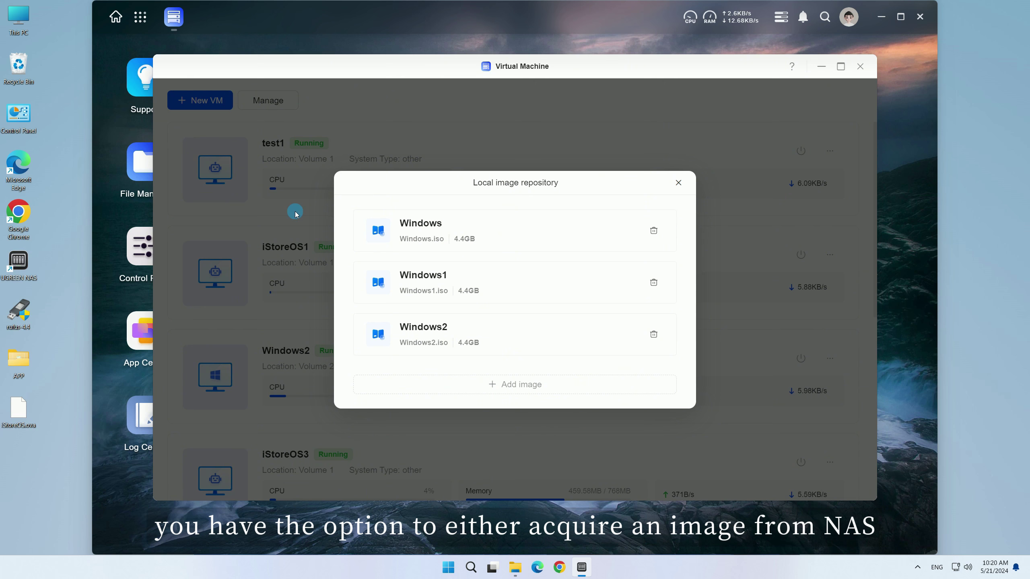
Try adding an image from the NAS and the local computer, then cancel deleting Windows2
click(500, 381)
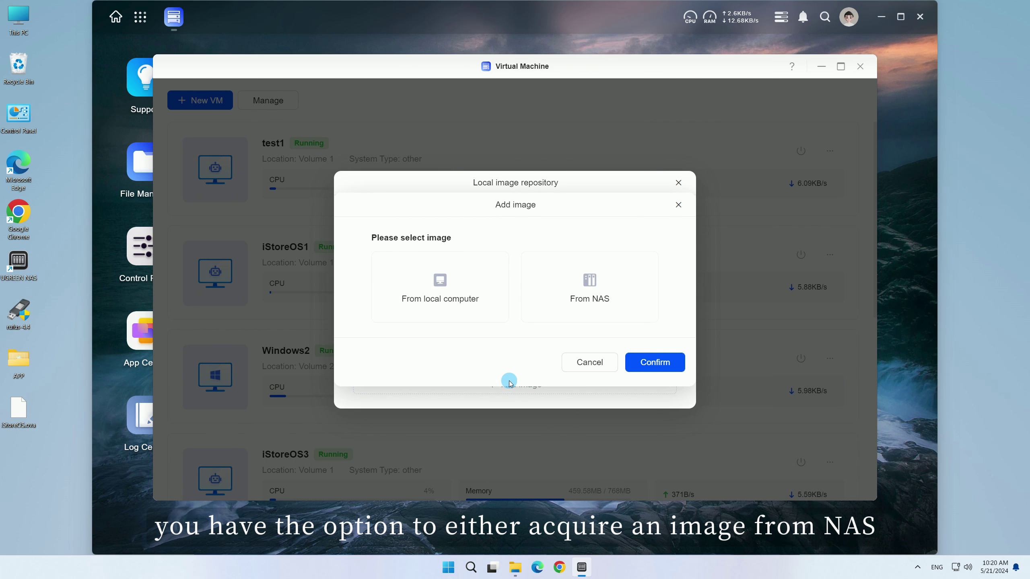
click(571, 299)
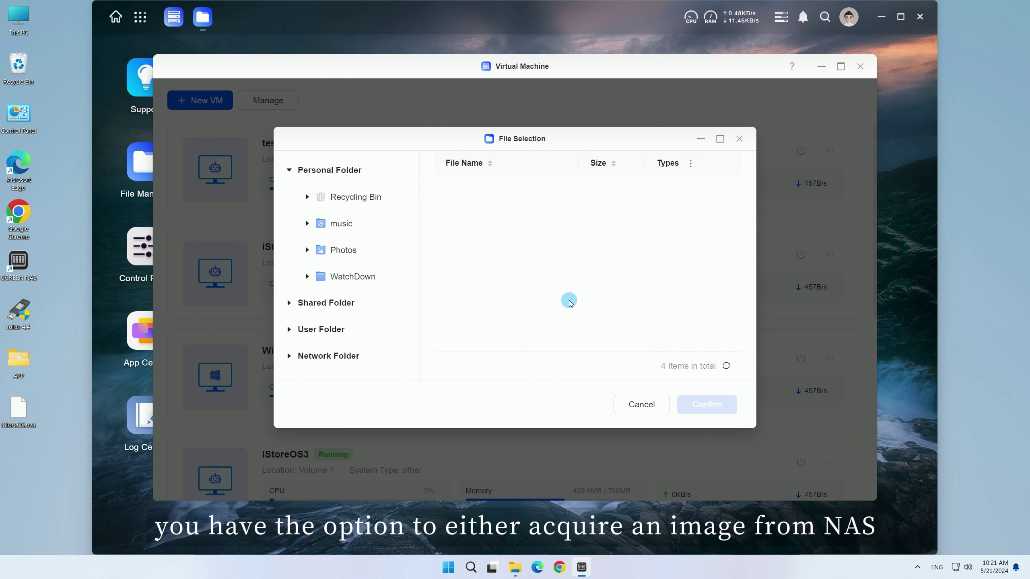
click(739, 138)
click(449, 278)
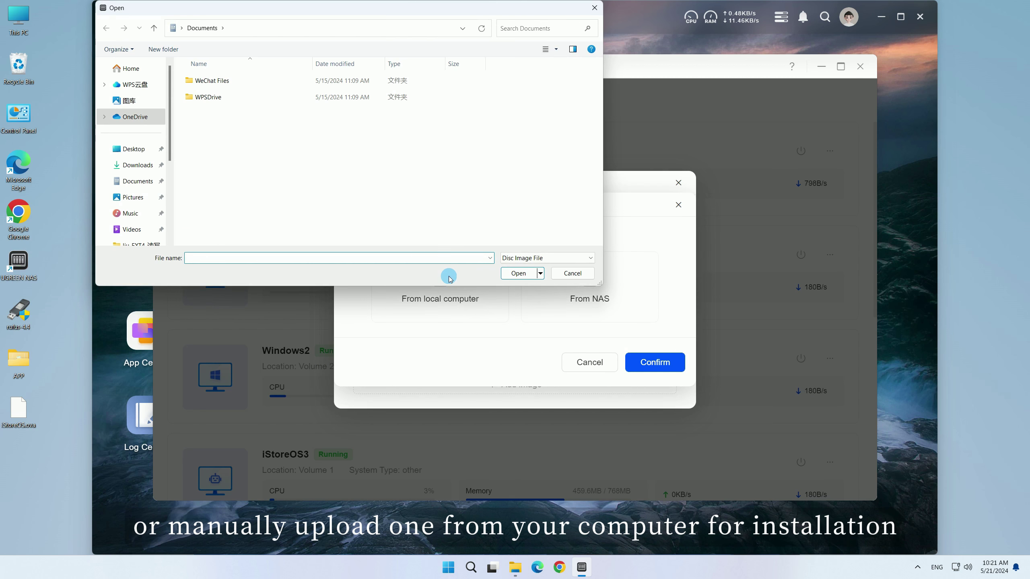
click(572, 273)
click(586, 363)
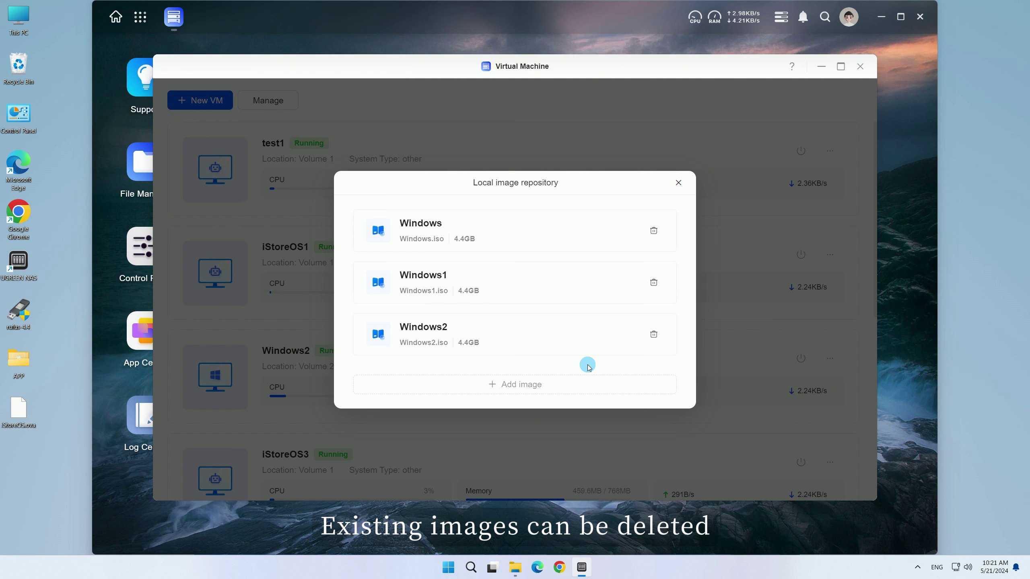
click(653, 334)
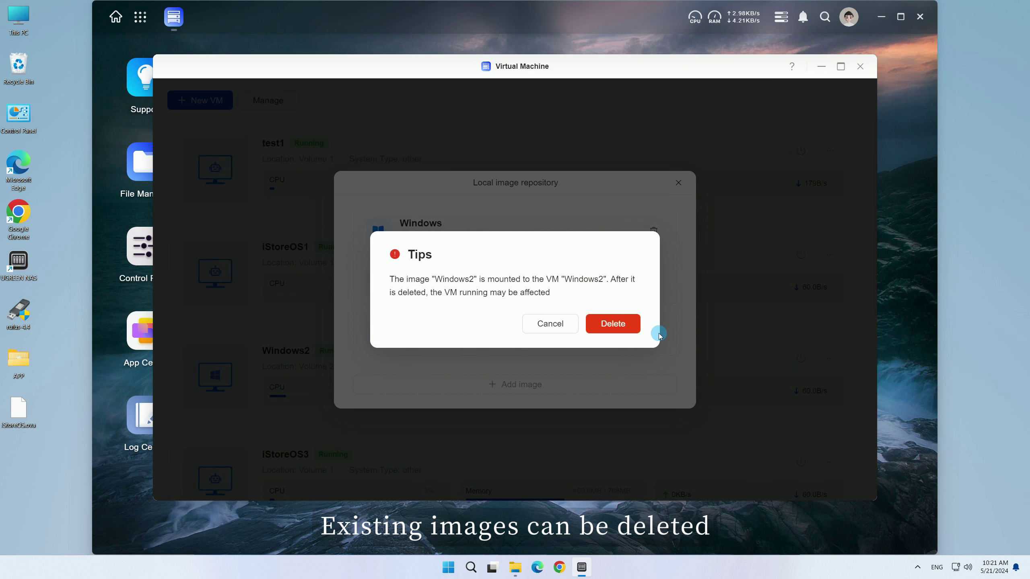
click(551, 324)
Show the VM log sorted by level with Warnings first, filtered to entries containing 'OS'
click(677, 182)
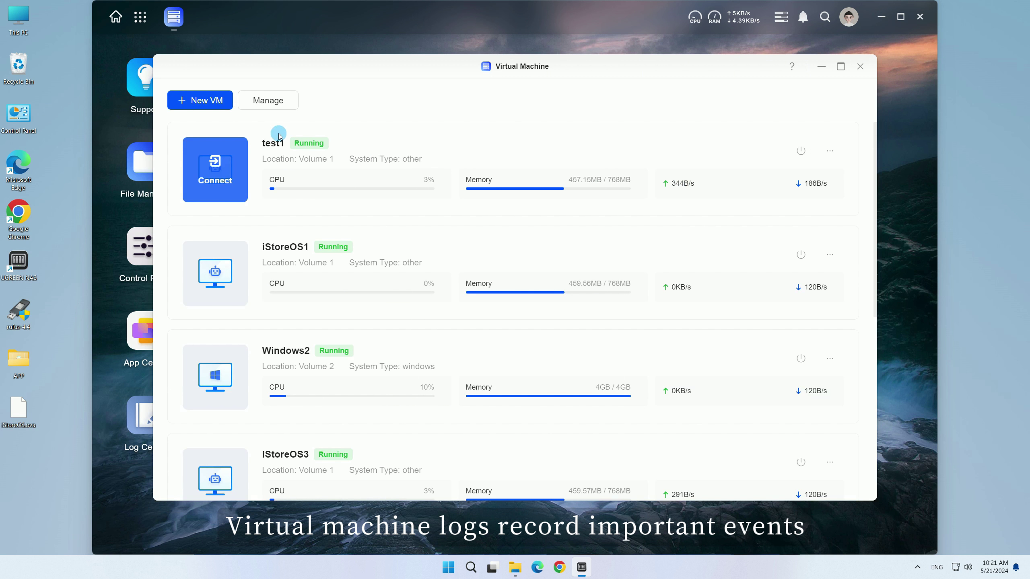
click(267, 106)
click(270, 203)
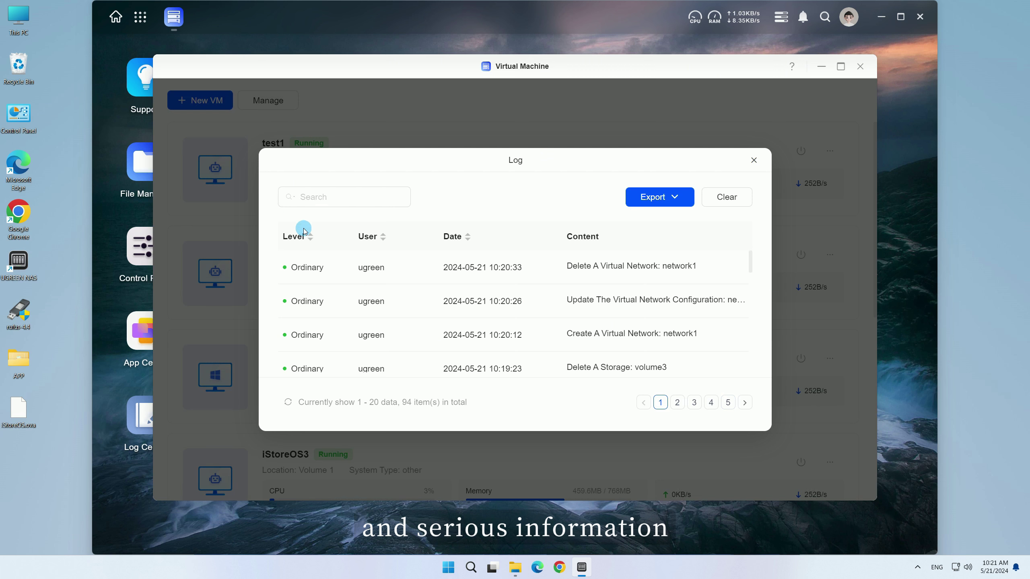
click(310, 240)
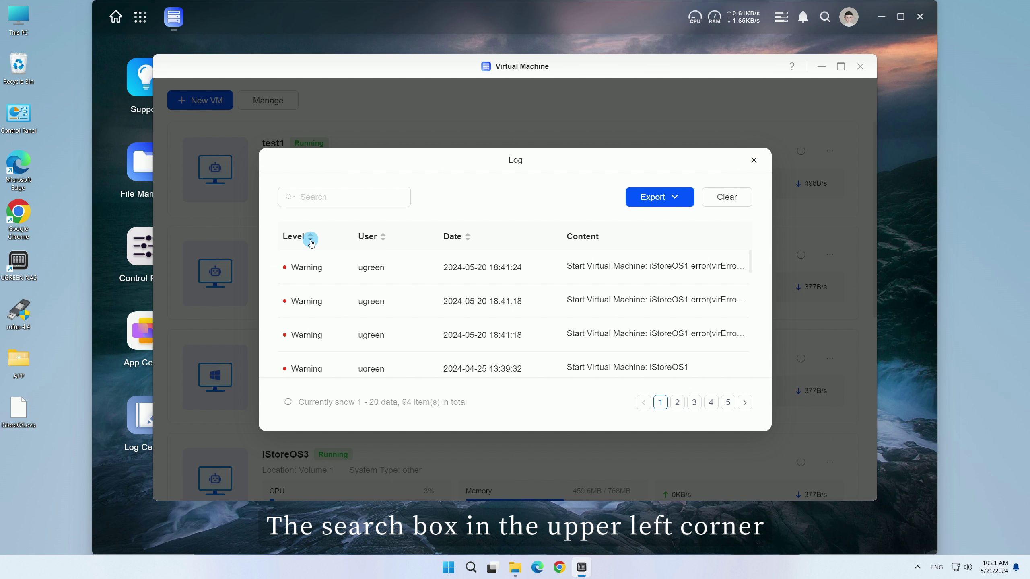
click(320, 199)
text(OS)
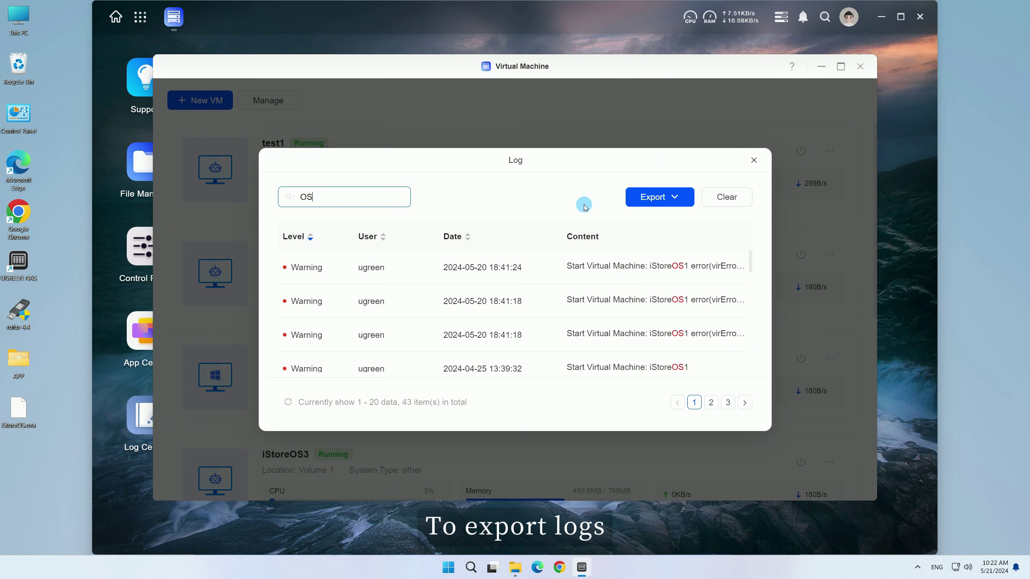
Check the log export formats and begin clearing logs older than 3 months
click(628, 198)
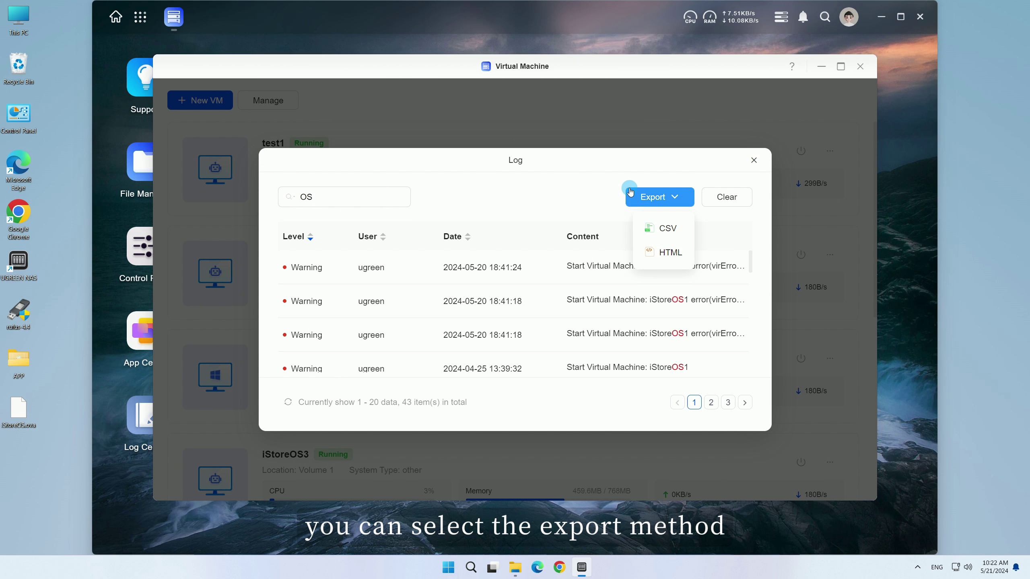
click(721, 200)
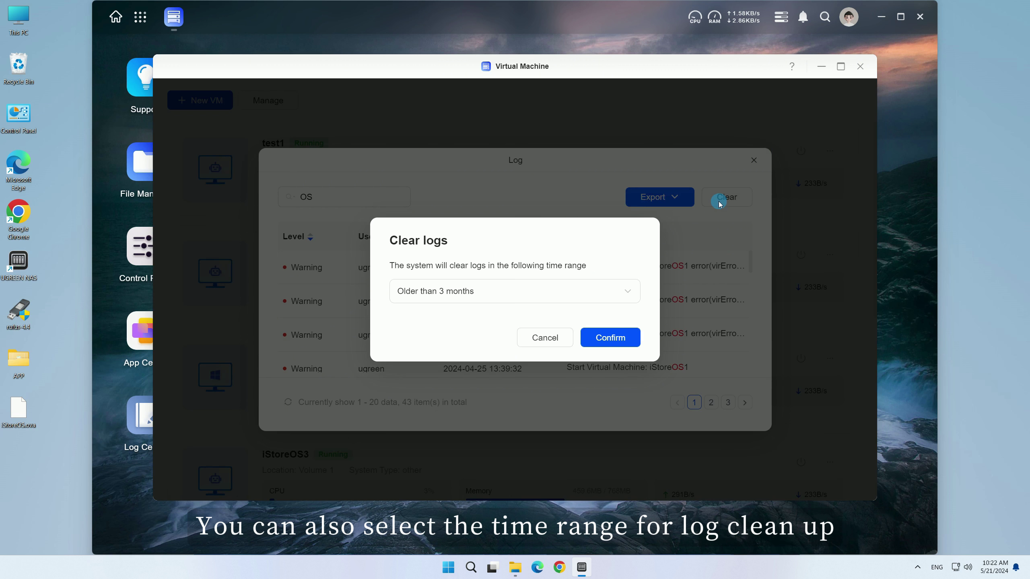
click(589, 286)
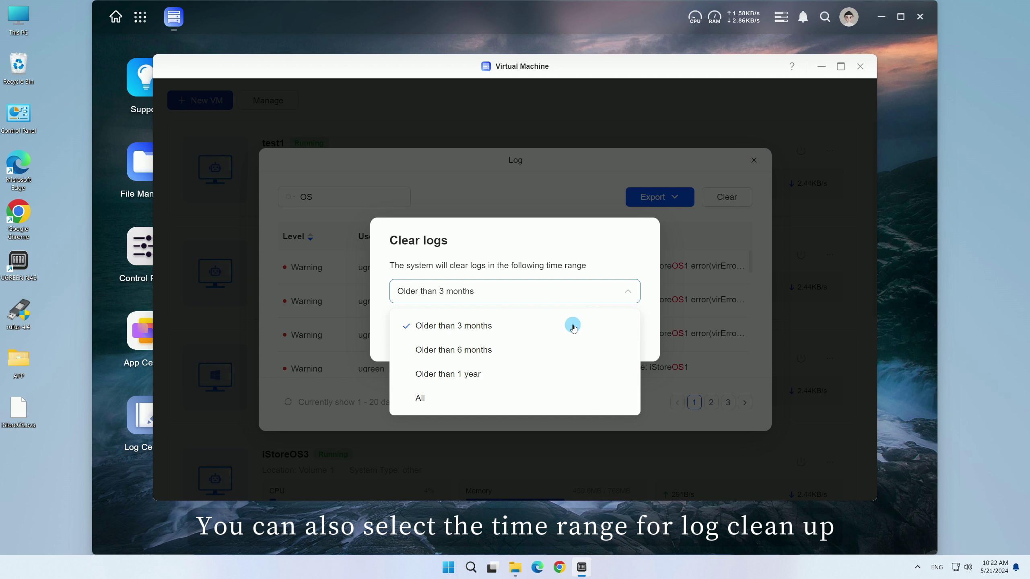